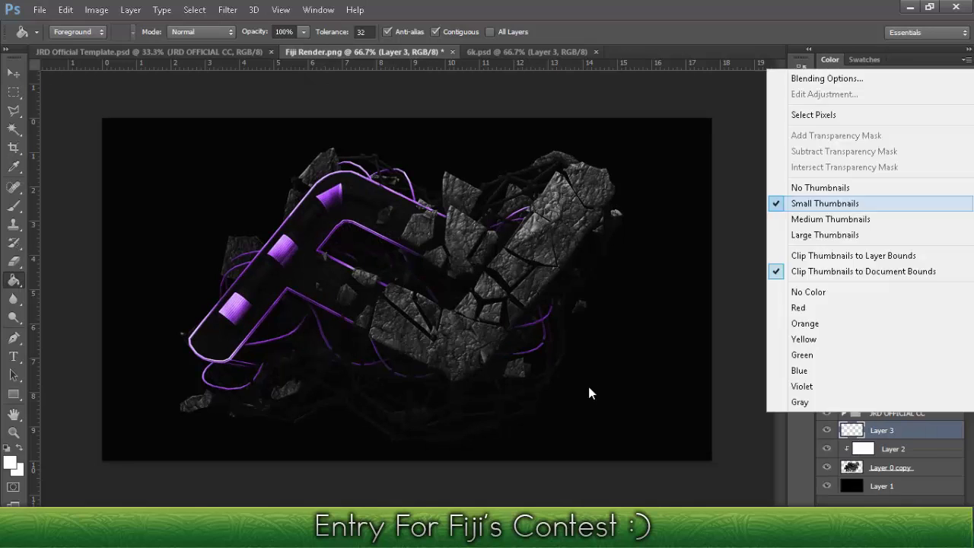
- Paint white highlights on a clipped Overlay layer at 33% opacity, and black shading on a new clipped Overlay layer above it
{"action": "key", "text": "ctrl+shift+alt+n"}
{"action": "left_click_drag", "start_coordinate": [518, 414], "coordinate": [228, 407]}
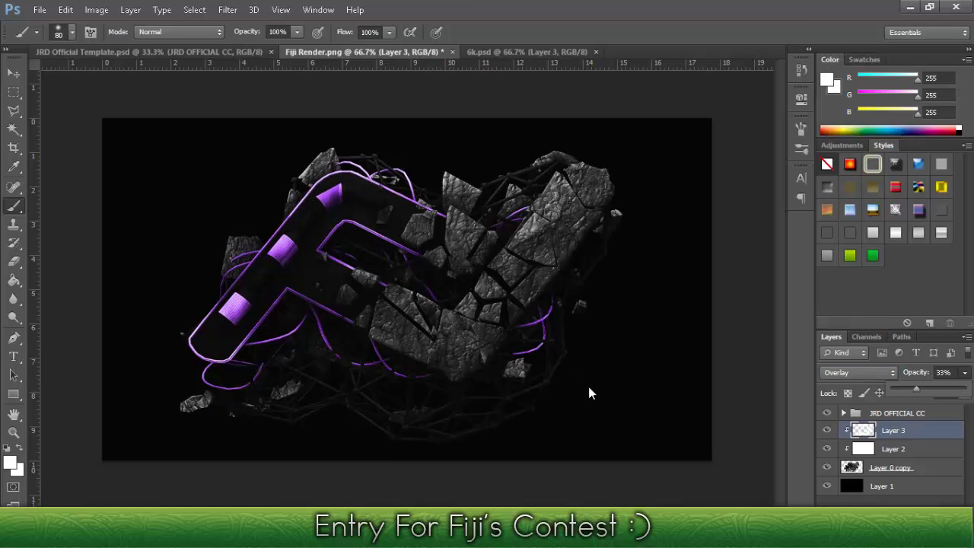
{"action": "key", "text": "ctrl+shift+alt+n"}
{"action": "key", "text": "d"}
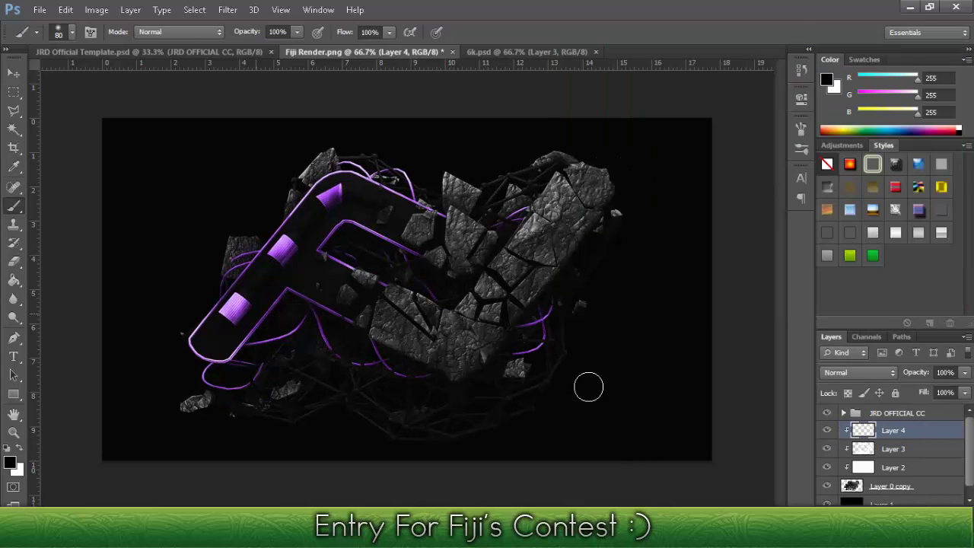
{"action": "key", "text": "shift+alt+o"}
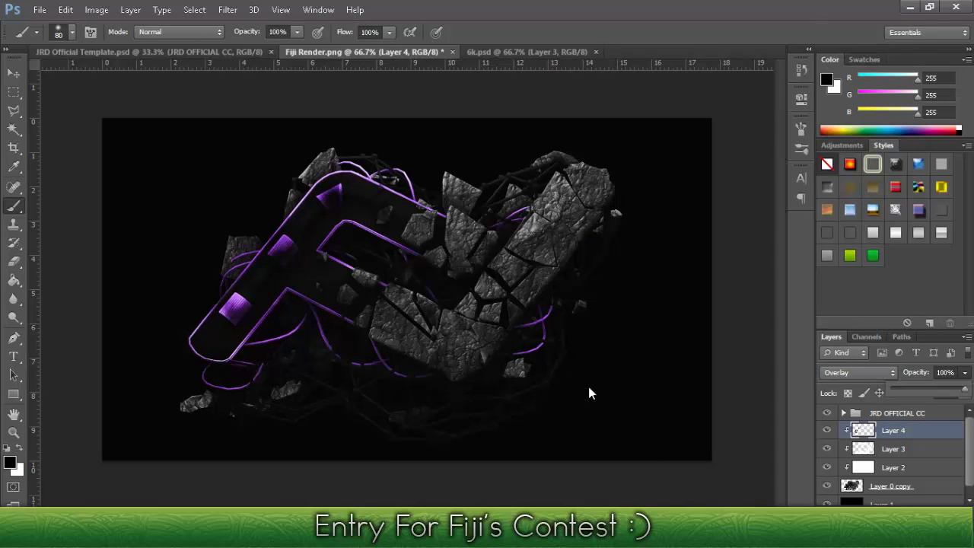
- Duplicate the steel camo texture from 6k.psd into Fiji Render.png and clip it to the render as a 51% Overlay
{"action": "key", "text": "ctrl+Tab"}
{"action": "key", "text": "alt+bracketleft"}
{"action": "key", "text": "alt+bracketleft"}
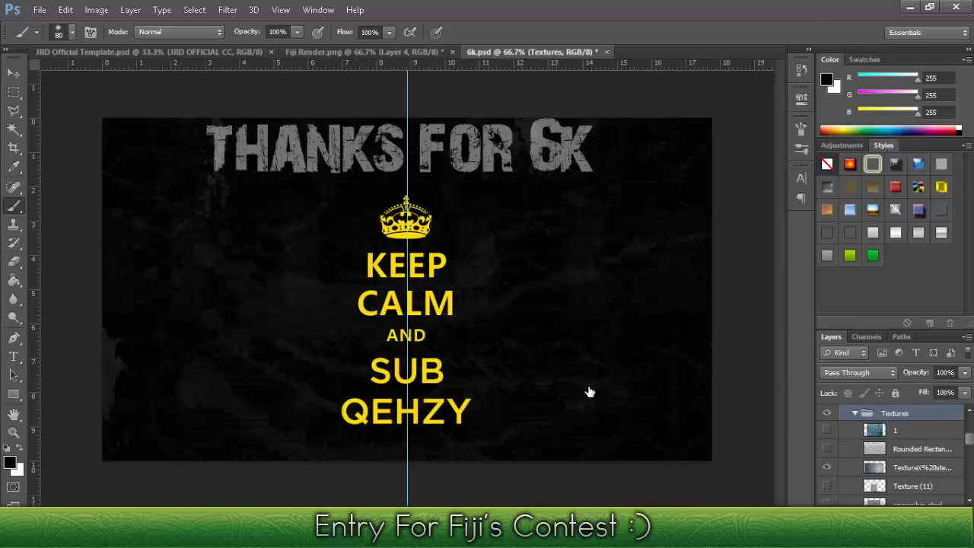
{"action": "key", "text": "Return"}
{"action": "key", "text": "ctrl+shift+Tab"}
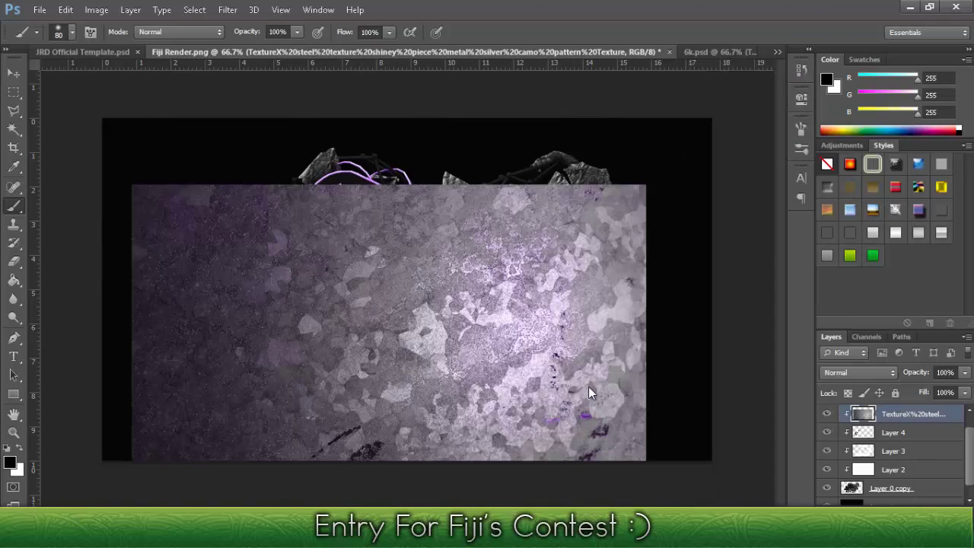
{"action": "key", "text": "ctrl+alt+g"}
{"action": "key", "text": "v"}
{"action": "key", "text": "ctrl+shift+Tab"}
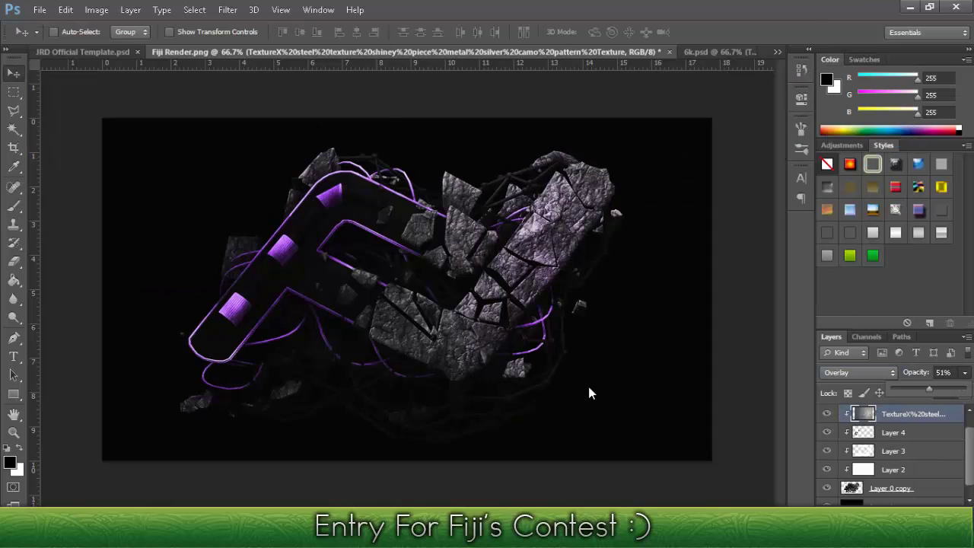
- Duplicate the spaceship steel texture layer from 6k.psd into Fiji Render.png, above the steel camo texture
{"action": "key", "text": "ctrl+shift+Tab"}
{"action": "key", "text": "alt+bracketleft"}
{"action": "key", "text": "alt+bracketleft"}
{"action": "key", "text": "Return"}
{"action": "key", "text": "ctrl+shift+Tab"}
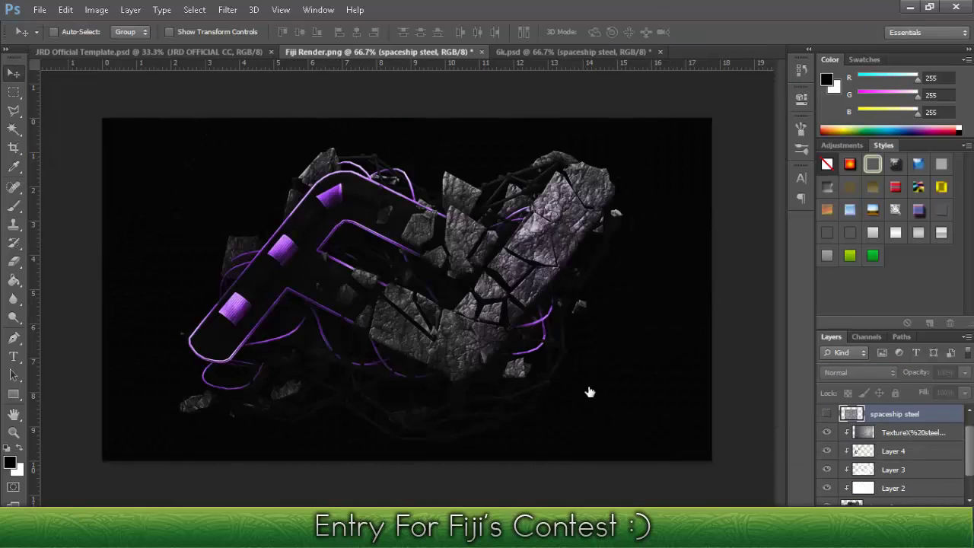
- Clip the spaceship steel texture over the left part of the render and duplicate the layer
{"action": "right_click", "coordinate": [591, 392]}
{"action": "key", "text": "Return"}
{"action": "key", "text": "shift+Left"}
{"action": "key", "text": "shift+Left"}
{"action": "key", "text": "shift+Left"}
{"action": "key", "text": "shift+Left"}
{"action": "key", "text": "shift+Left"}
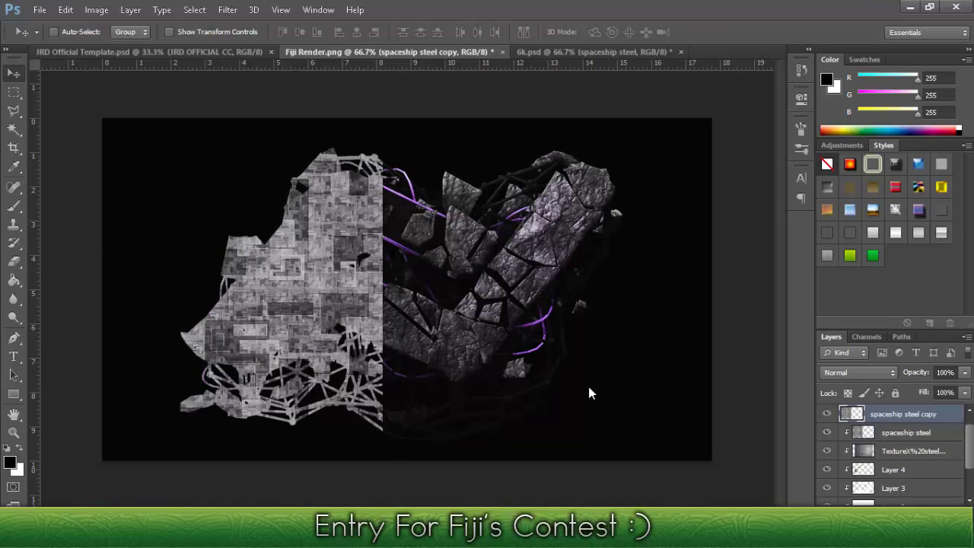
- Extend the spaceship steel copy across the rest of the render and merge both pieces into one clipped Overlay layer
{"action": "key", "text": "shift+Right"}
{"action": "key", "text": "shift+Right"}
{"action": "key", "text": "shift+Right"}
{"action": "key", "text": "shift+Right"}
{"action": "key", "text": "shift+Right"}
{"action": "key", "text": "ctrl+alt+g"}
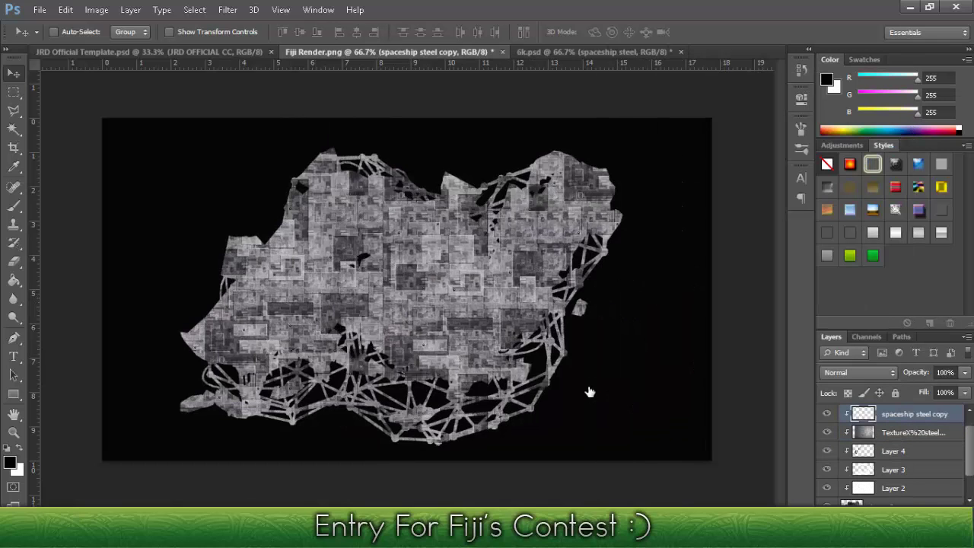
{"action": "key", "text": "alt+shift+o"}
- Duplicate the rounded rectangle pattern from 6k.psd into Fiji Render.png, clipped to the render at 29% opacity
{"action": "key", "text": "ctrl+Tab"}
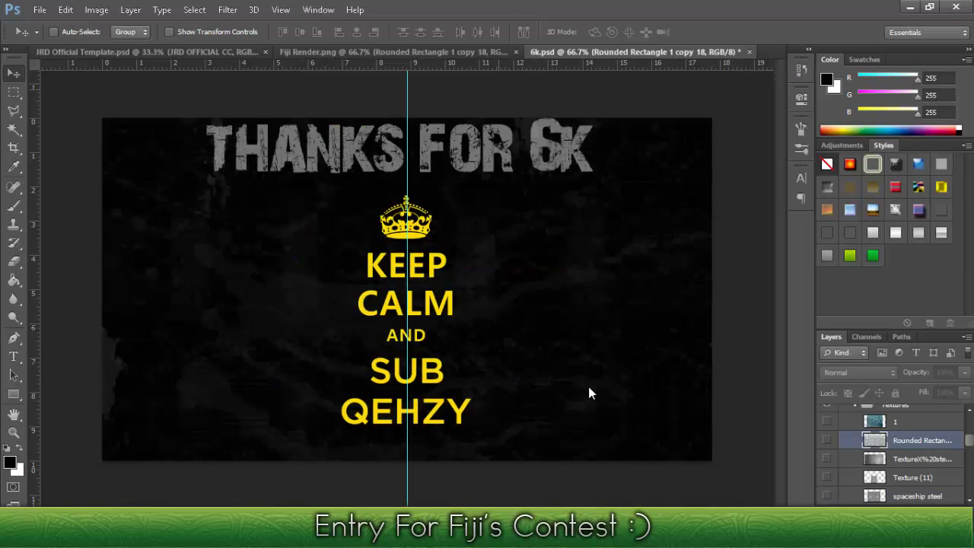
{"action": "key", "text": "ctrl+shift+Tab"}
{"action": "key", "text": "ctrl+alt+g"}
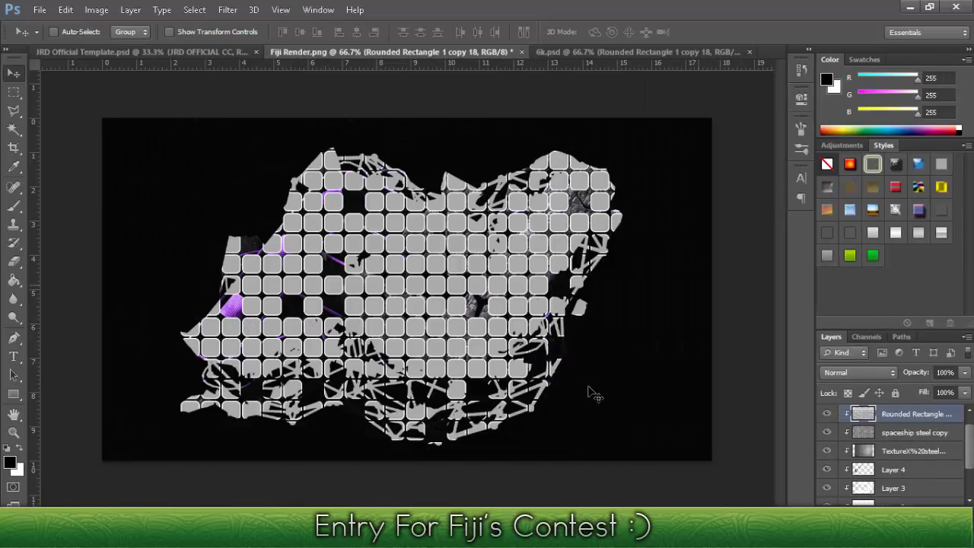
{"action": "key", "text": "2"}
{"action": "key", "text": "9"}
- Duplicate the Qehzy grunge texture from 6k.psd into Fiji Render.png and clip it and a copy of it to the render
{"action": "key", "text": "ctrl+Tab"}
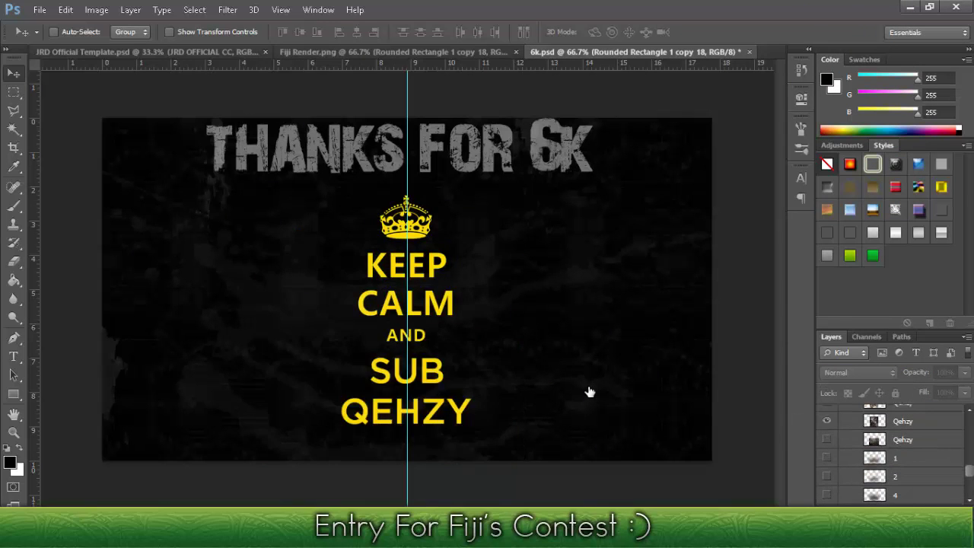
{"action": "key", "text": "ctrl+Tab"}
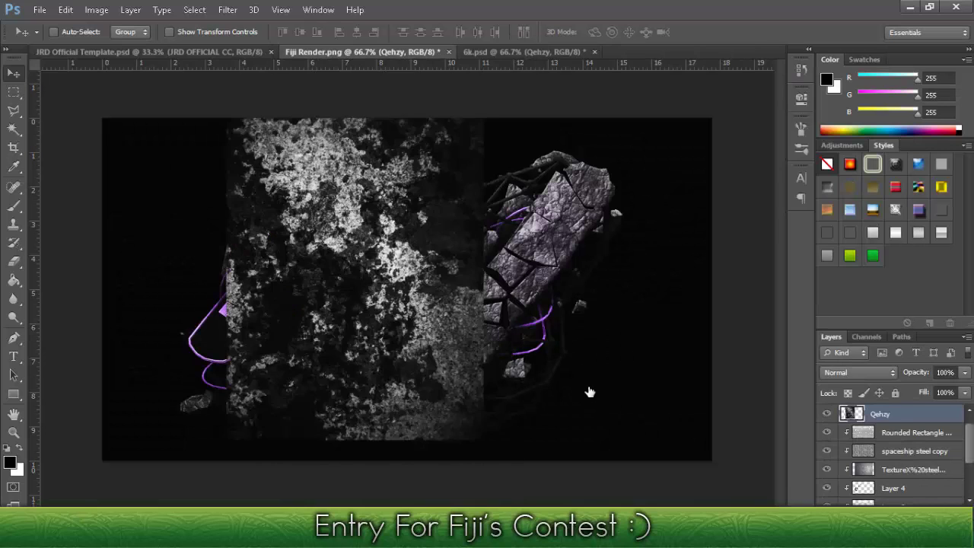
{"action": "key", "text": "ctrl+j"}
{"action": "right_click", "coordinate": [590, 392]}
{"action": "key", "text": "ctrl+alt+g"}
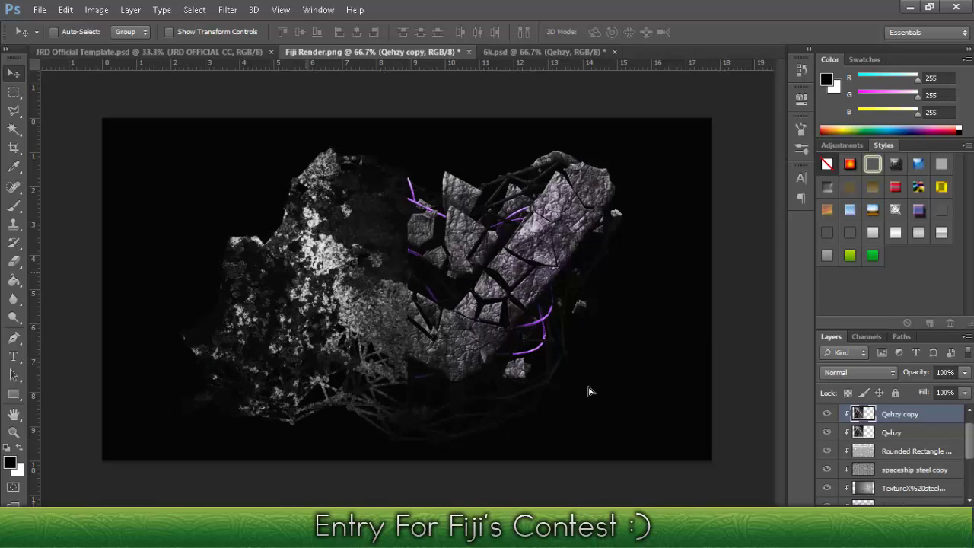
- Spread the two Qehzy textures across the render and merge them into one Overlay layer at 13% opacity
{"action": "right_click", "coordinate": [588, 386]}
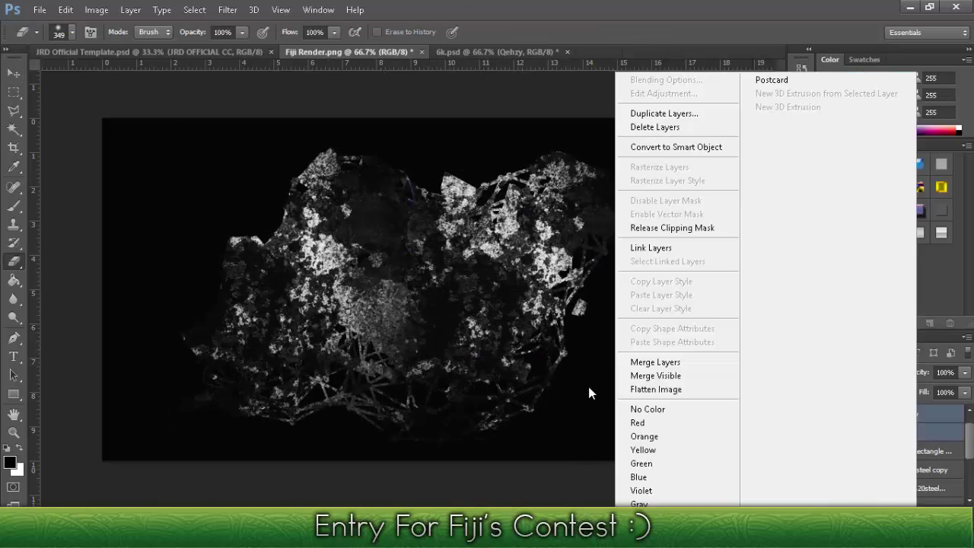
{"action": "key", "text": "shift+alt+o"}
{"action": "key", "text": "1"}
{"action": "key", "text": "5"}
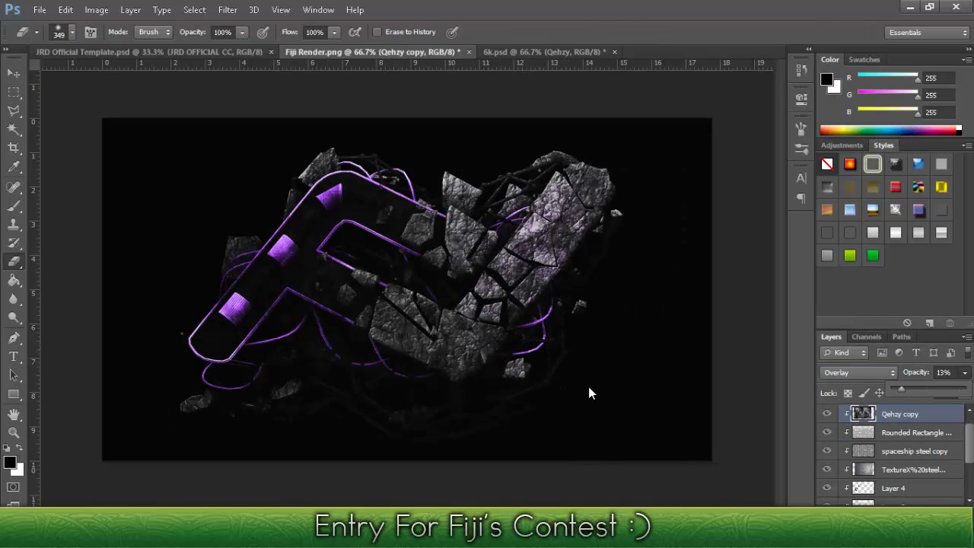
- Bring the grouped render into JRD Official Template.psd, scale it down and center it in the black banner strip
{"action": "key", "text": "F2"}
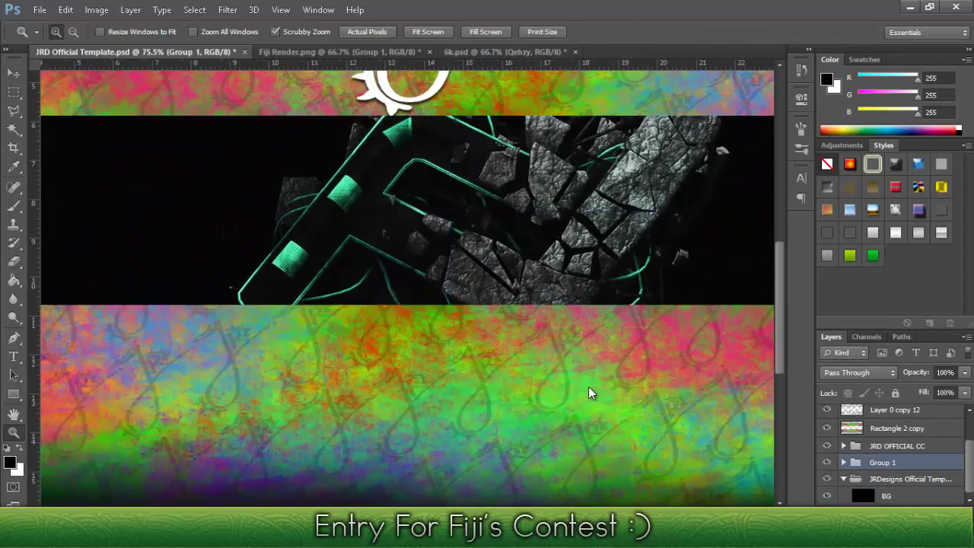
{"action": "key", "text": "ctrl+t"}
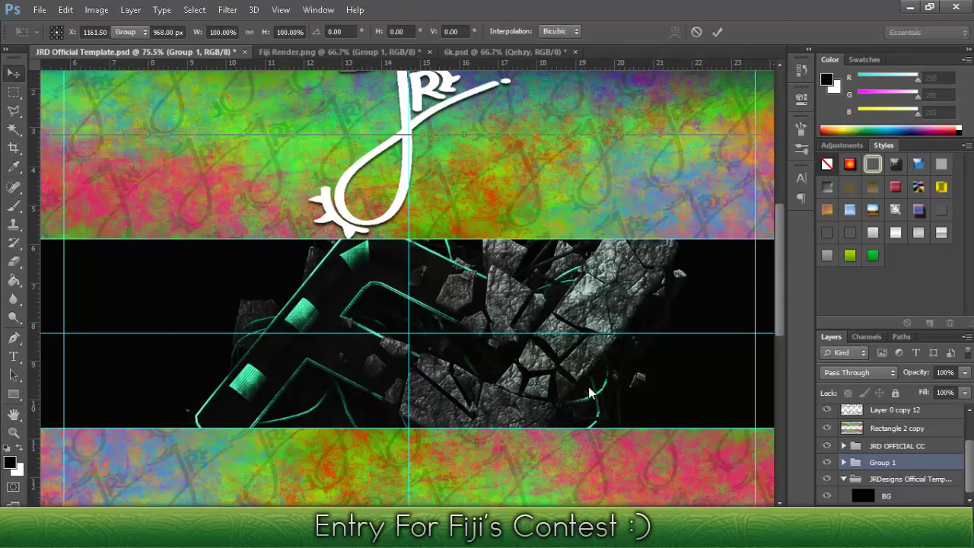
{"action": "key", "text": "Return"}
{"action": "key", "text": "z"}
{"action": "key", "text": "ctrl+0"}
{"action": "key", "text": "ctrl+t"}
{"action": "left_click_drag", "start_coordinate": [593, 394], "coordinate": [589, 387]}
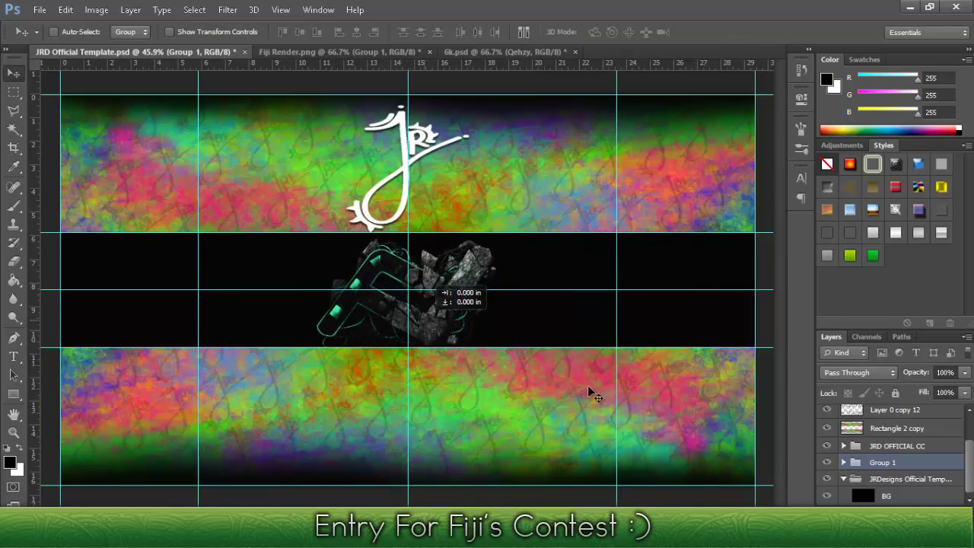
- Duplicate the render group in the banner and select the original group beneath the copy
{"action": "key", "text": "ctrl+j"}
{"action": "key", "text": "z"}
{"action": "left_click", "coordinate": [590, 392]}
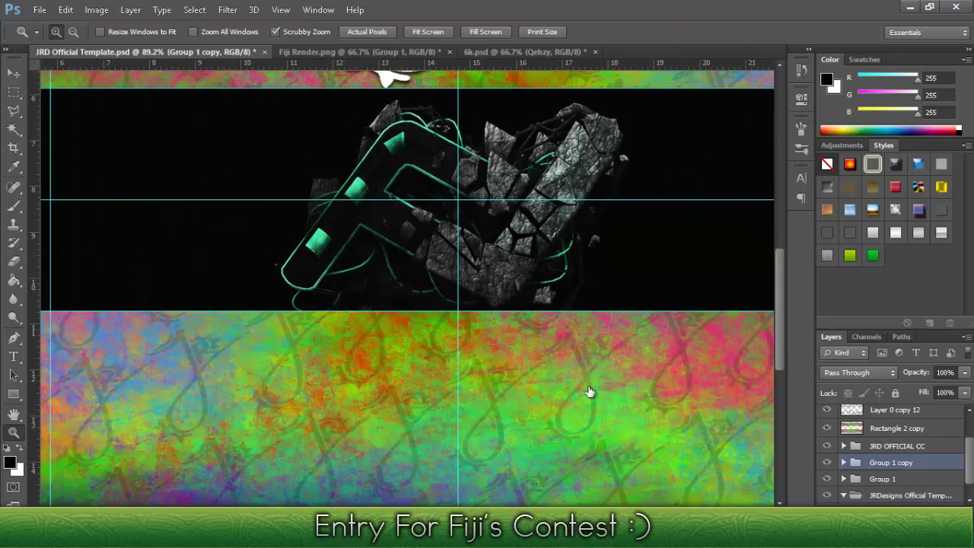
{"action": "key", "text": "z"}
{"action": "left_click", "coordinate": [588, 390], "text": "alt"}
{"action": "key", "text": "alt+bracketleft"}
- Enlarge the original render group to about 116.1% width and 110.8% height, offset behind the front copy
{"action": "key", "text": "ctrl+t"}
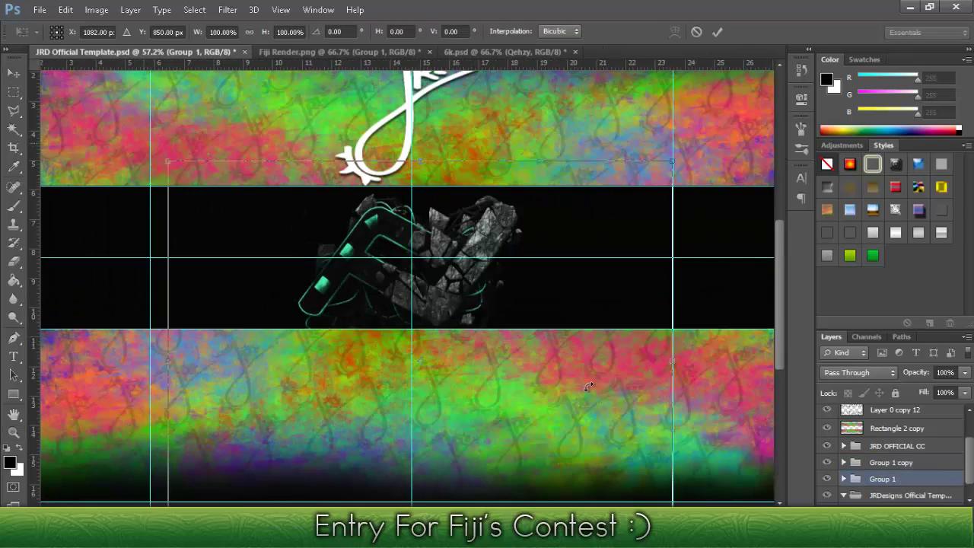
{"action": "left_click_drag", "start_coordinate": [590, 392], "coordinate": [586, 384]}
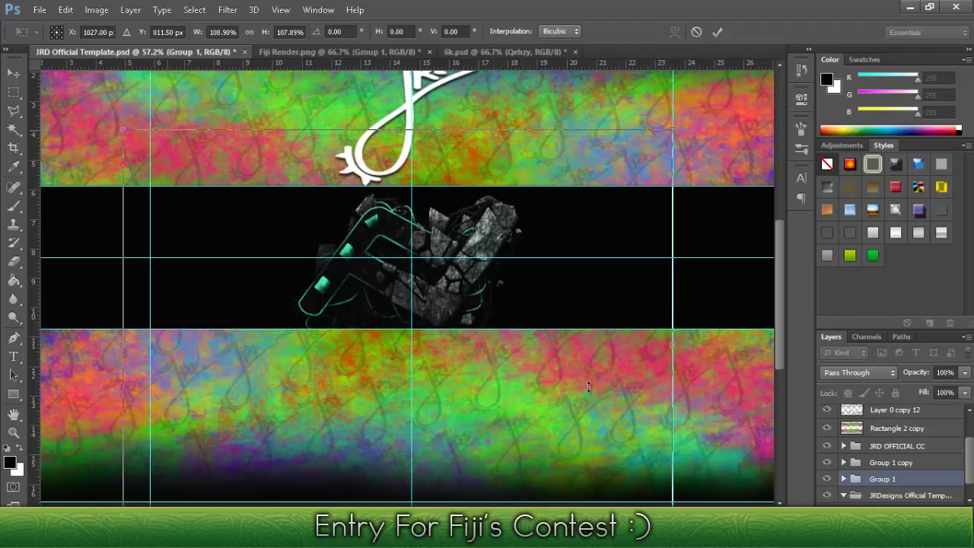
{"action": "left_click_drag", "start_coordinate": [588, 390], "coordinate": [589, 390]}
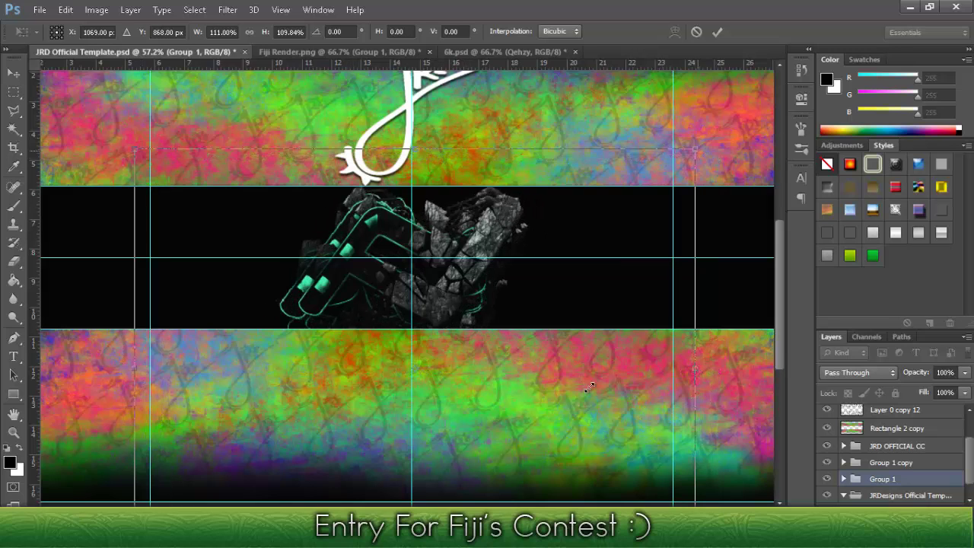
{"action": "left_click_drag", "start_coordinate": [713, 146], "coordinate": [721, 145]}
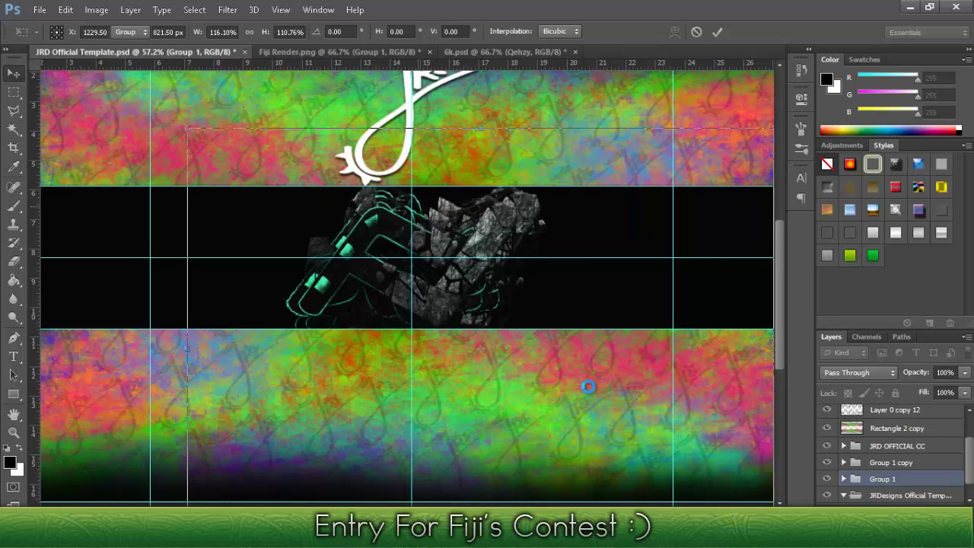
{"action": "key", "text": "z"}
{"action": "left_click_drag", "start_coordinate": [588, 391], "coordinate": [588, 391]}
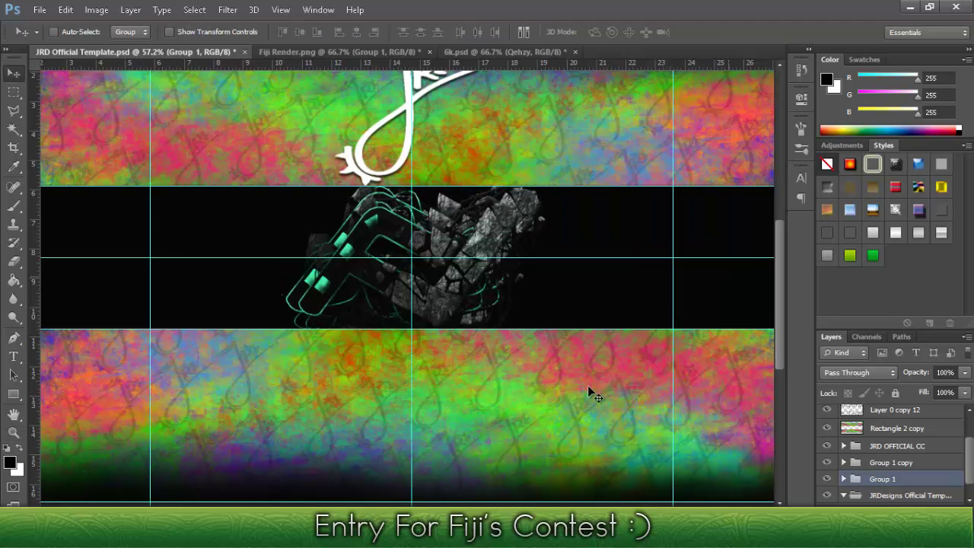
- Lower the opacity of the enlarged render group behind the front copy to 26%
{"action": "left_click", "coordinate": [588, 392], "text": "ctrl"}
{"action": "left_click", "coordinate": [588, 393], "text": "ctrl+alt"}
{"action": "key", "text": "2"}
{"action": "key", "text": "6"}
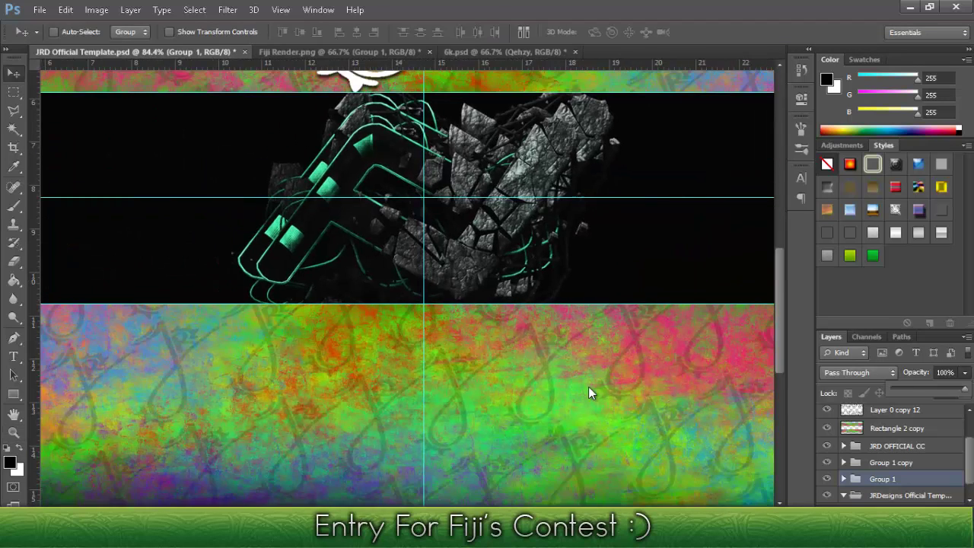
- Duplicate an ASTYL Space Collection layer from 6k.psd into JRD Official Template.psd
{"action": "key", "text": "ctrl+shift+Tab"}
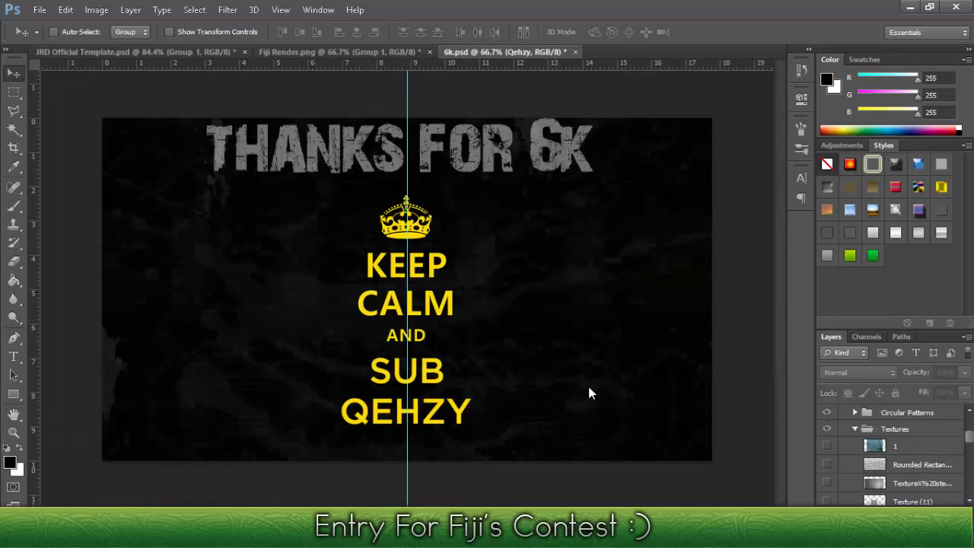
{"action": "key", "text": "Return"}
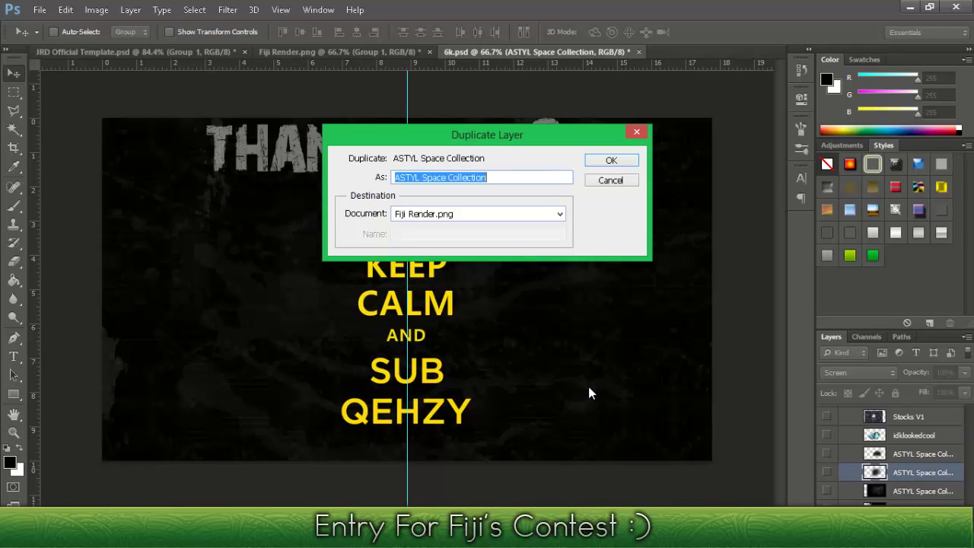
{"action": "key", "text": "Return"}
{"action": "key", "text": "ctrl+Tab"}
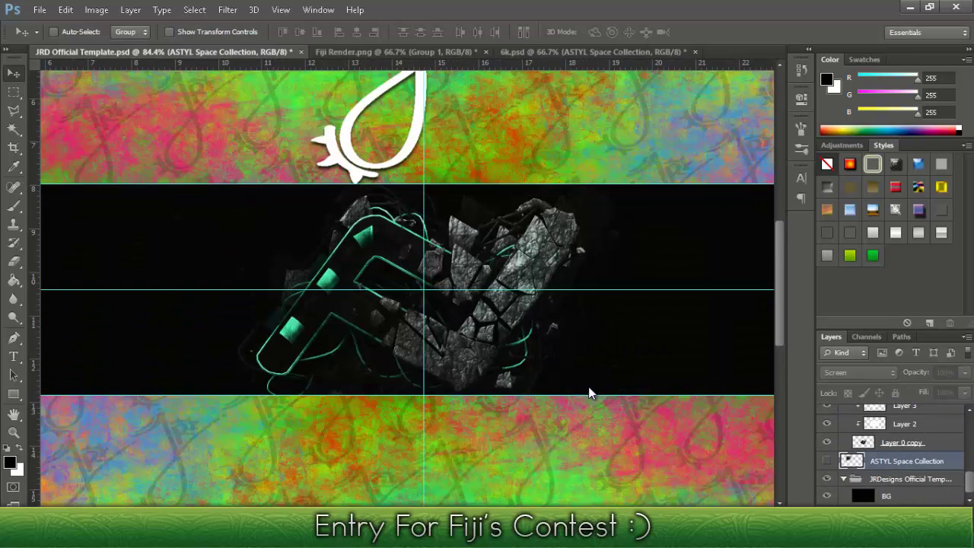
- Place the ASTYL Space Collection effect behind the render's right side at 42% opacity and duplicate the layer
{"action": "scroll", "coordinate": [590, 392], "scroll_direction": "up", "scroll_amount": 2}
{"action": "left_click_drag", "start_coordinate": [590, 392], "coordinate": [544, 294]}
{"action": "key", "text": "ctrl+j"}
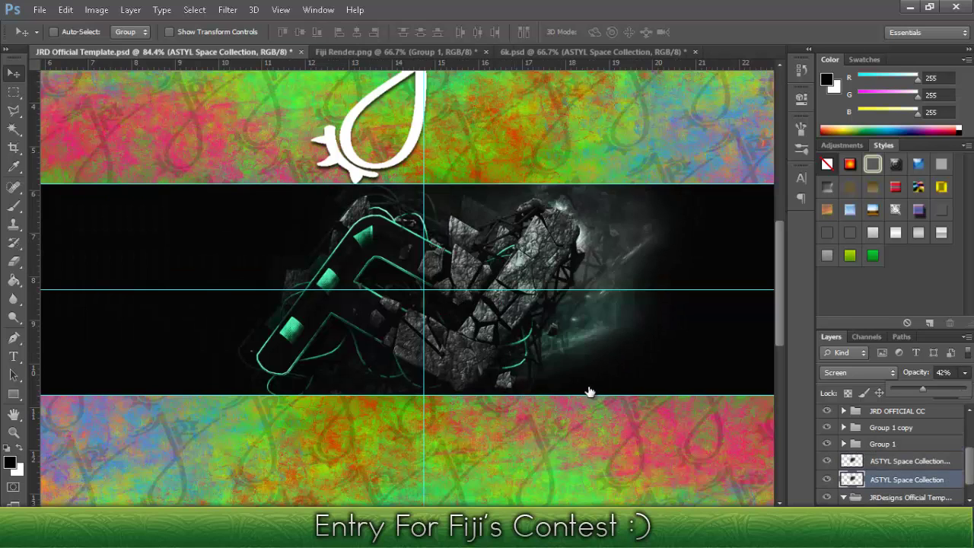
- Move the ASTYL Space Collection copy toward the render's left side and lower its opacity to 43%
{"action": "key", "text": "alt+e"}
{"action": "key", "text": "a"}
{"action": "key", "text": "h"}
{"action": "key", "text": "shift+Right"}
{"action": "key", "text": "shift+Right"}
{"action": "key", "text": "shift+Right"}
{"action": "key", "text": "shift+Right"}
{"action": "key", "text": "shift+Right"}
{"action": "key", "text": "shift+Right"}
{"action": "key", "text": "shift+Right"}
{"action": "key", "text": "shift+Right"}
{"action": "key", "text": "shift+Right"}
{"action": "key", "text": "shift+Right"}
{"action": "key", "text": "shift+Right"}
{"action": "key", "text": "shift+Right"}
{"action": "key", "text": "shift+Right"}
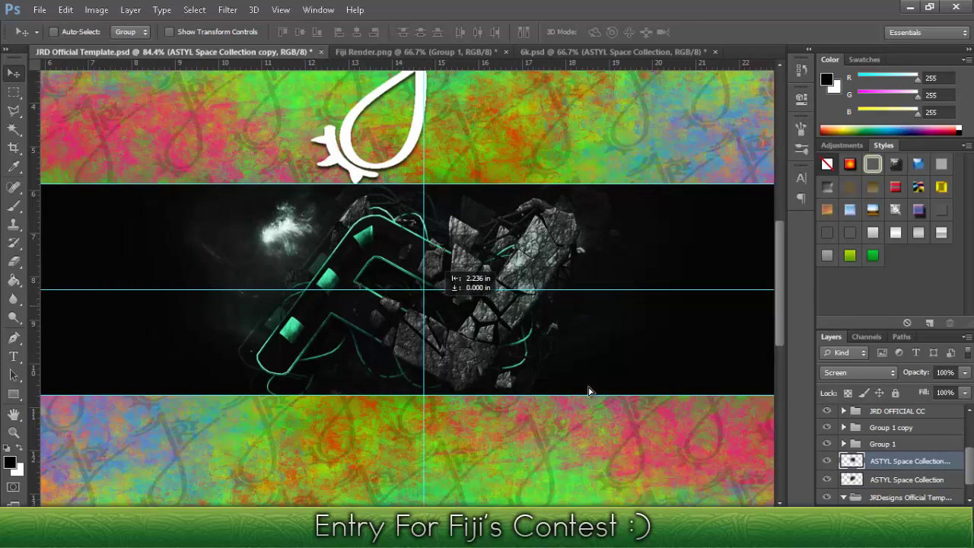
{"action": "key", "text": "ctrl+z"}
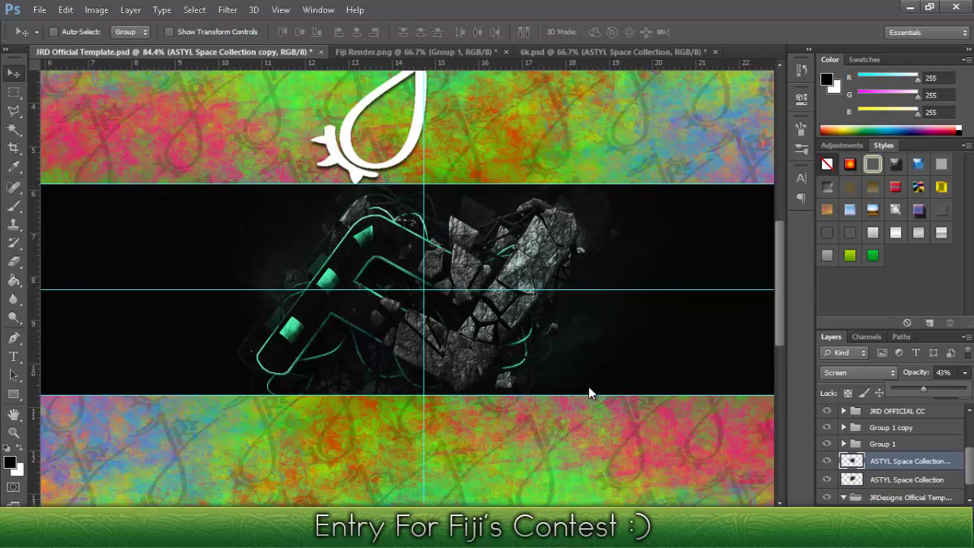
- Duplicate the Tech layer from 6k.psd into JRD Official Template.psd, above the original ASTYL Space Collection layer
{"action": "key", "text": "alt+bracketleft"}
{"action": "key", "text": "ctrl+shift+Tab"}
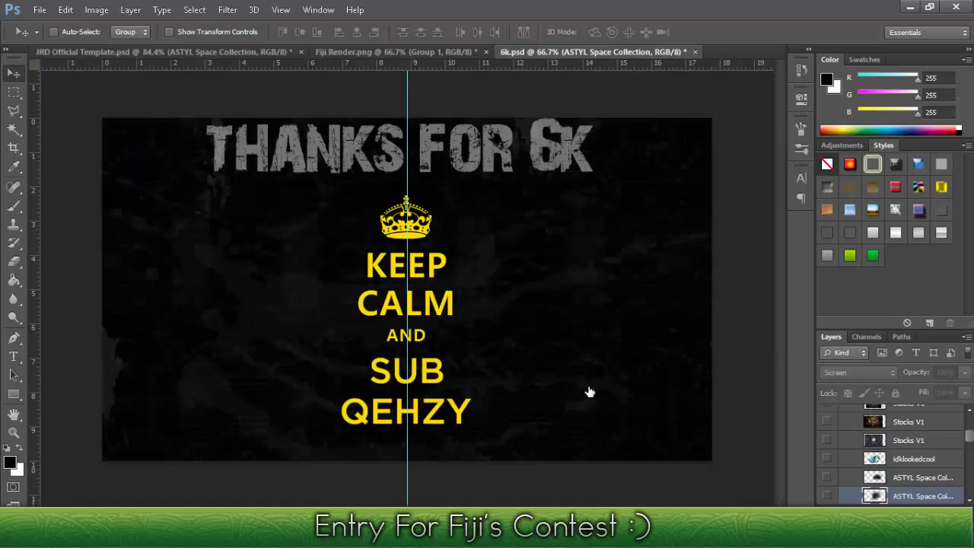
{"action": "key", "text": "alt+l"}
{"action": "key", "text": "d"}
{"action": "key", "text": "Return"}
{"action": "key", "text": "Return"}
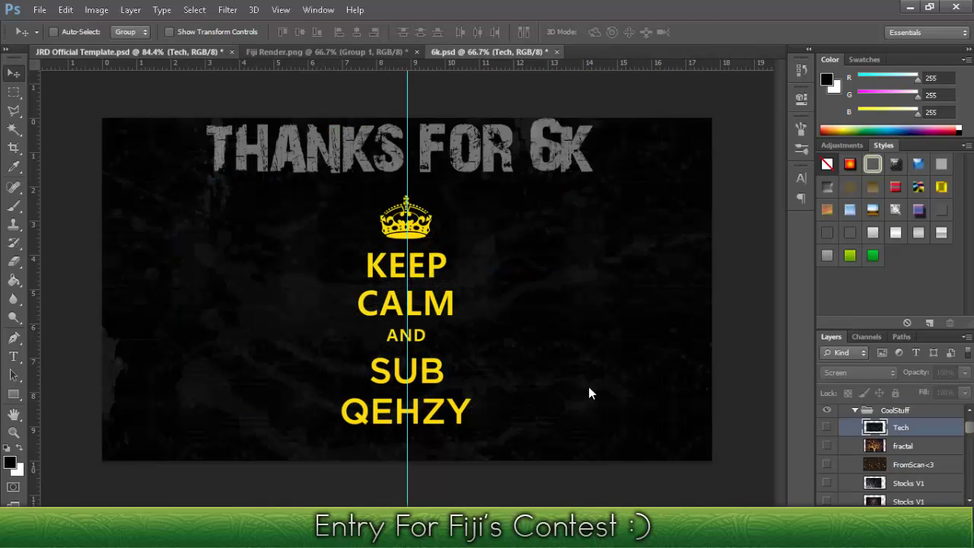
- Position the Tech layer behind the render, set its opacity to 26% and activate the Eraser tool
{"action": "key", "text": "ctrl+Tab"}
{"action": "mouse_move", "coordinate": [588, 391]}
{"action": "left_mouse_down"}
{"action": "mouse_move", "coordinate": [481, 289]}
{"action": "mouse_move", "coordinate": [589, 394]}
{"action": "left_mouse_up"}
{"action": "key", "text": "2"}
{"action": "key", "text": "6"}
{"action": "key", "text": "e"}
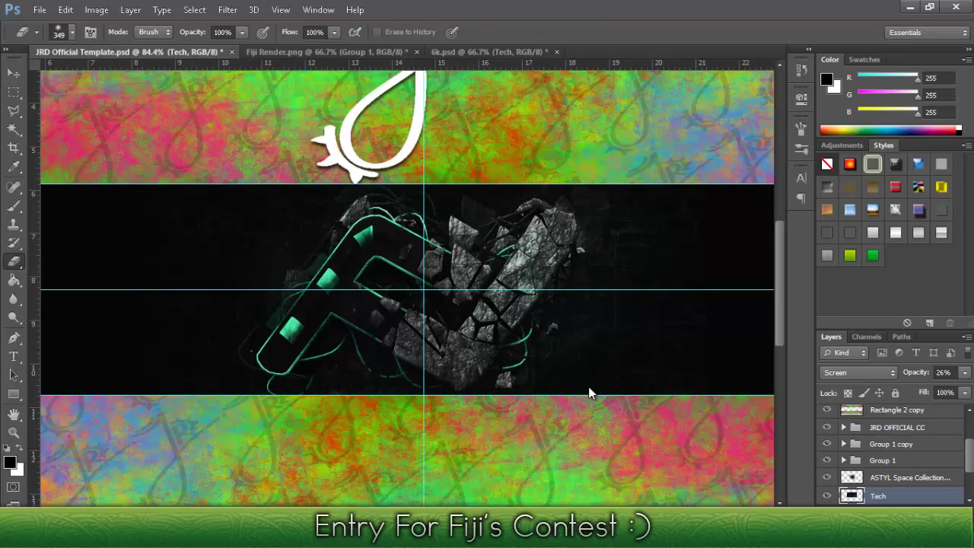
- Duplicate the Goodloking layer from 6k.psd into JRD Official Template.psd and place it behind the render, directly above the Tech layer
{"action": "key", "text": "v"}
{"action": "key", "text": "ctrl+Tab"}
{"action": "key", "text": "ctrl+Tab"}
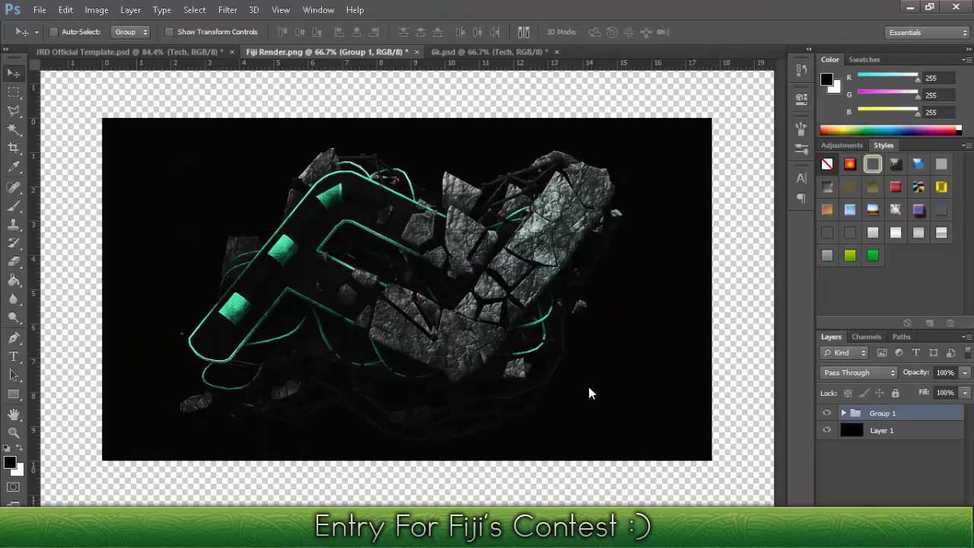
{"action": "key", "text": "Return"}
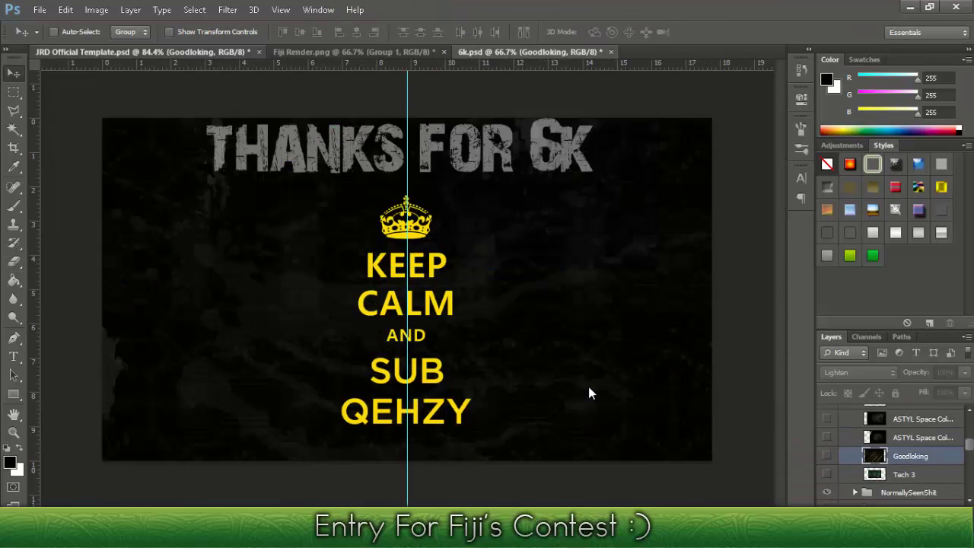
{"action": "key", "text": "ctrl+Tab"}
{"action": "left_click", "coordinate": [589, 392]}
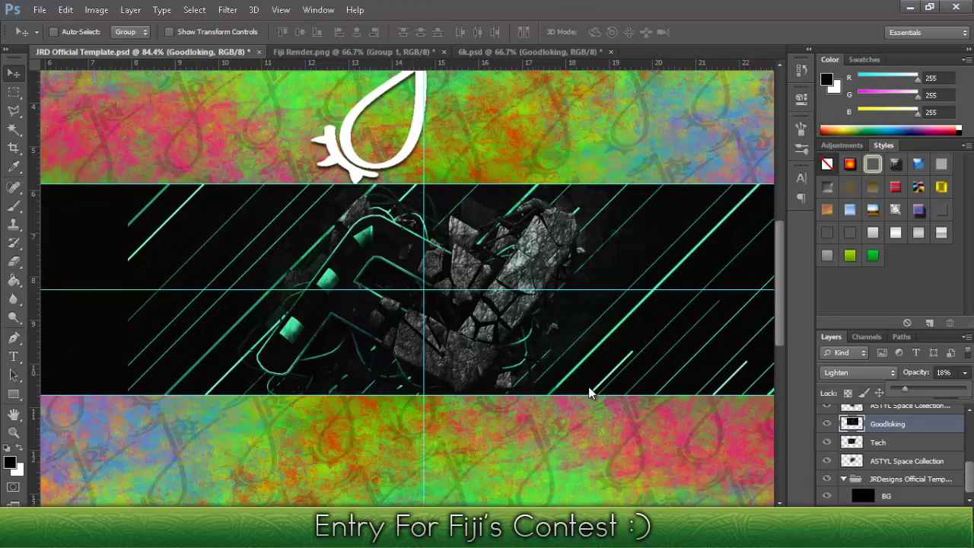
- Set the Goodloking layer's opacity to 1% and activate the Eraser tool
{"action": "key", "text": "0"}
{"action": "key", "text": "1"}
{"action": "key", "text": "z"}
{"action": "scroll", "coordinate": [588, 387], "scroll_direction": "down", "scroll_amount": 1}
{"action": "key", "text": "e"}
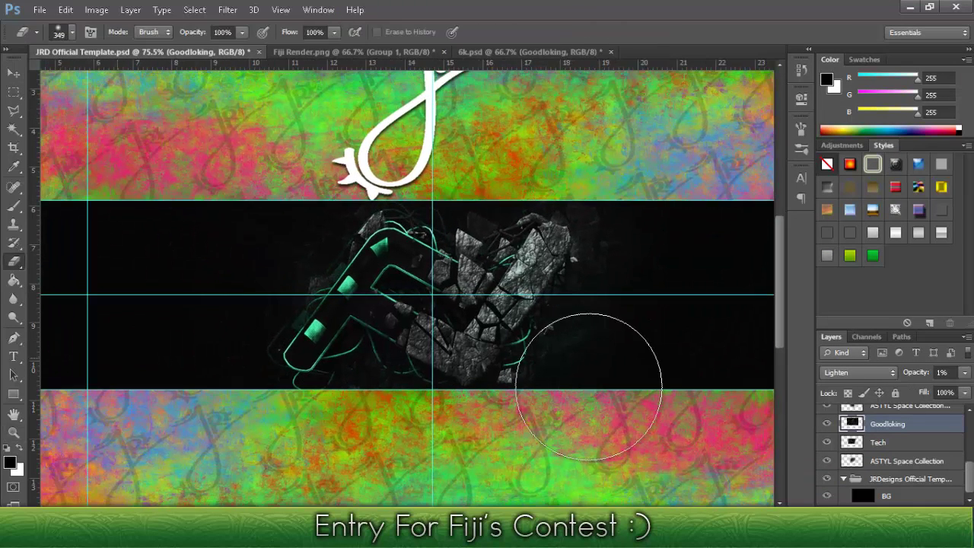
- Move the original ASTYL Space Collection layer about 0.79 in straight down behind the render
{"action": "key", "text": "v"}
{"action": "key", "text": "alt+]"}
{"action": "left_click", "coordinate": [589, 392], "text": "ctrl"}
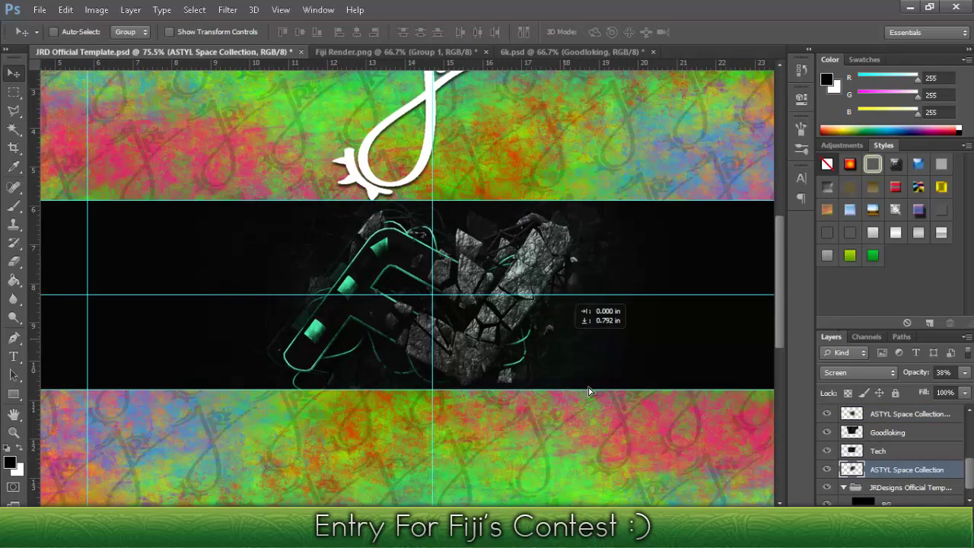
- Place the Tech 3 layer from 6k.psd behind the render below the Tech layer, set its opacity to 6% and activate the Eraser tool
{"action": "key", "text": "F2"}
{"action": "key", "text": "Return"}
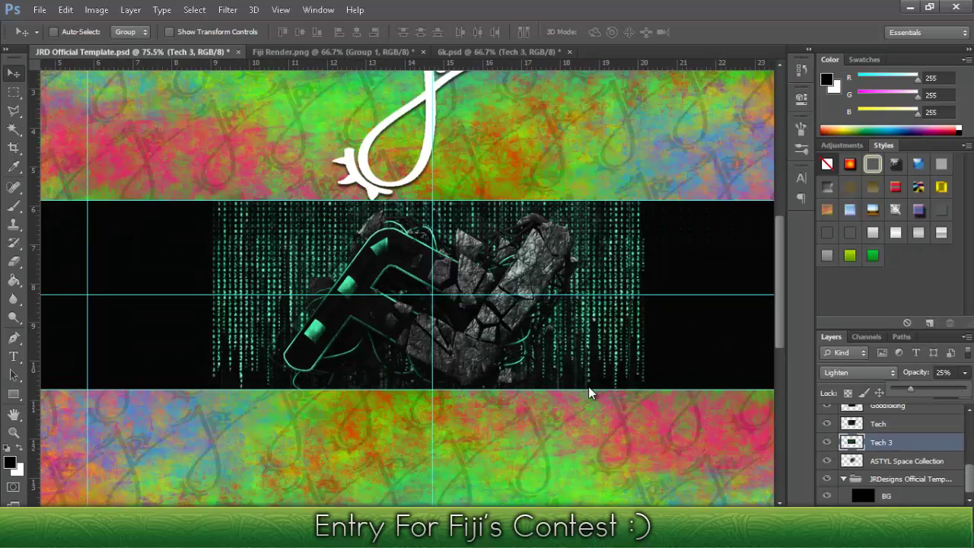
{"action": "key", "text": "0"}
{"action": "key", "text": "6"}
{"action": "key", "text": "e"}
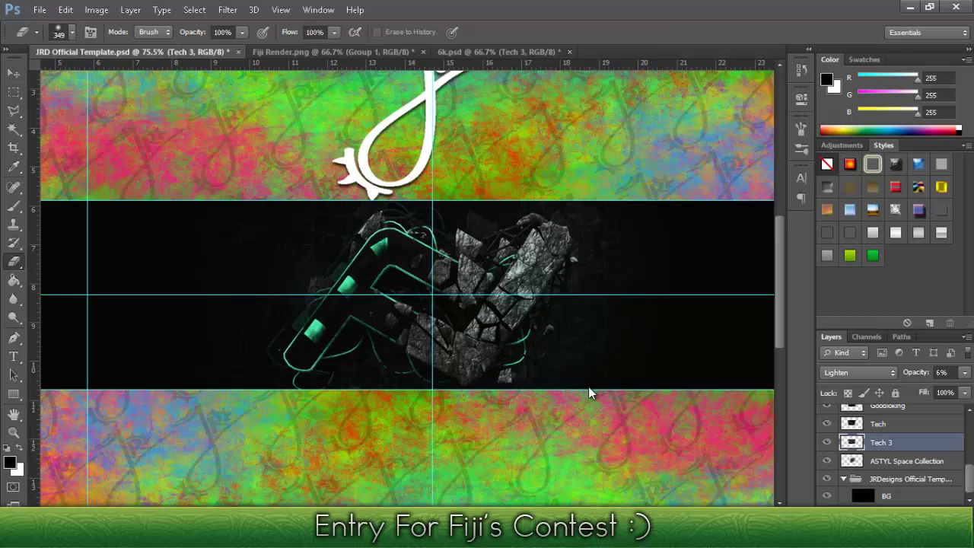
- Duplicate layer 19 from 6k.psd into JRD Official Template.psd and switch to the template document
{"action": "key", "text": "v"}
{"action": "key", "text": "ctrl+shift+Tab"}
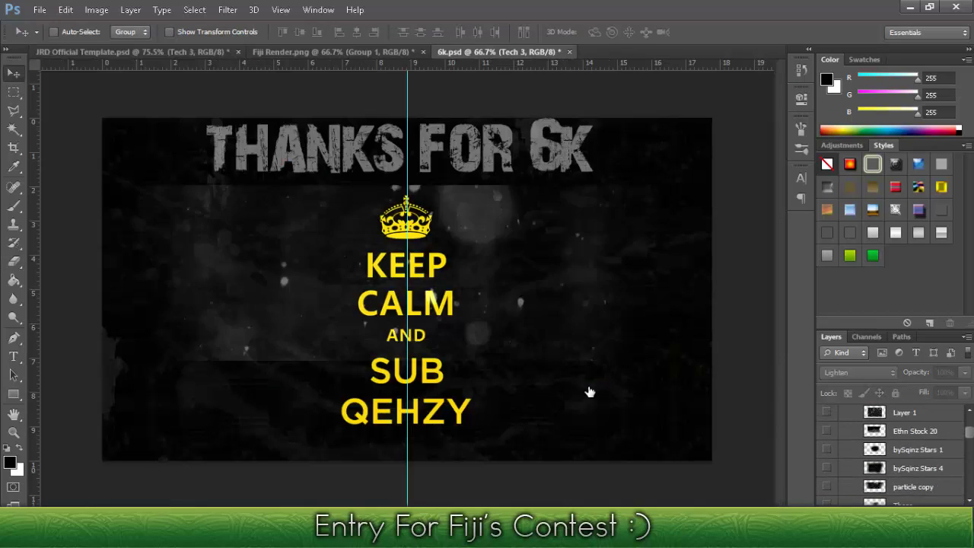
{"action": "right_click", "coordinate": [590, 392]}
{"action": "left_click", "coordinate": [594, 394]}
{"action": "key", "text": "ctrl+Tab"}
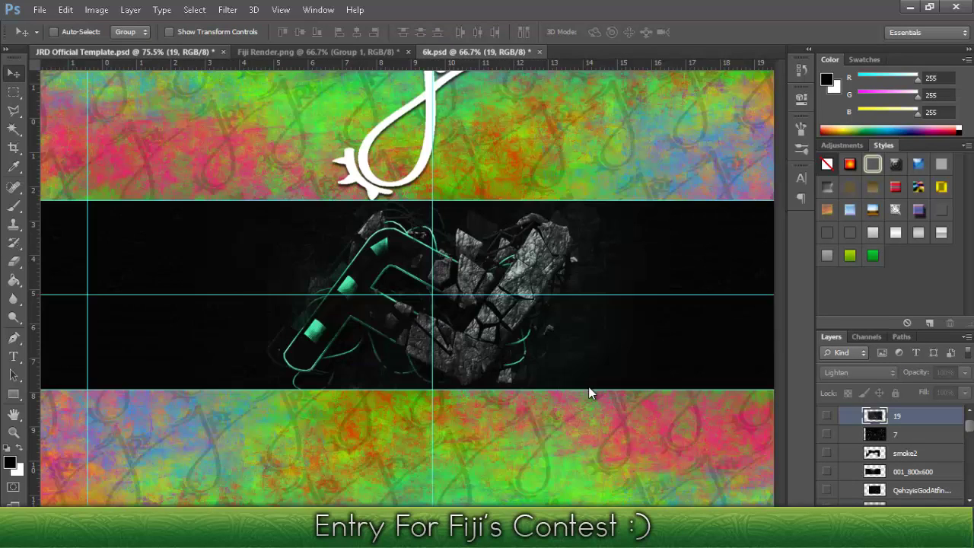
- Position layer 19 behind the render, directly below Group 1, and reduce its opacity to 28%
{"action": "left_click_drag", "start_coordinate": [586, 393], "coordinate": [589, 391]}
{"action": "key", "text": "shift+Left"}
{"action": "key", "text": "shift+Left"}
{"action": "key", "text": "shift+Left"}
{"action": "key", "text": "shift+Left"}
{"action": "key", "text": "shift+Left"}
{"action": "key", "text": "shift+Left"}
{"action": "key", "text": "shift+Left"}
{"action": "key", "text": "shift+Left"}
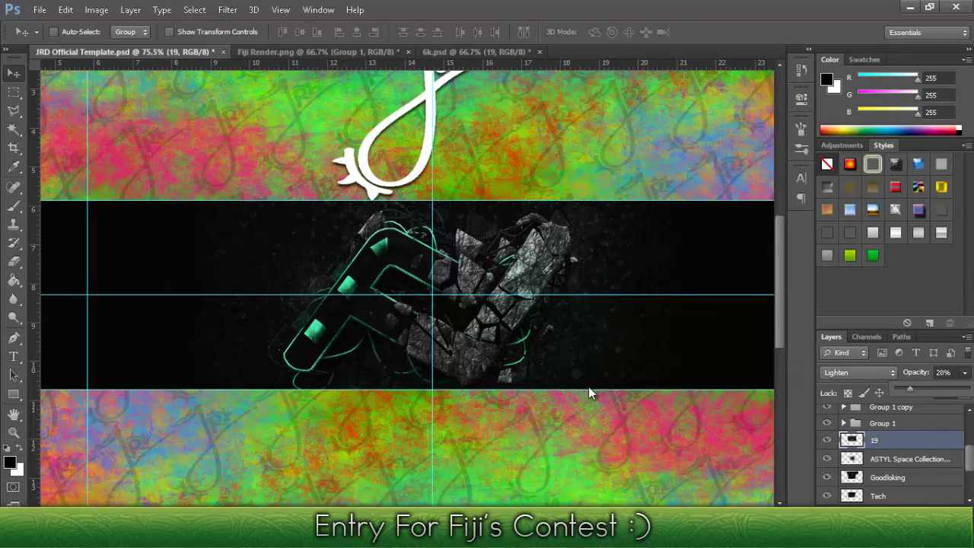
- Duplicate layer 2 from 6k.psd into JRD Official Template.psd and move its particles over the render's left side, above Group 1 copy
{"action": "key", "text": "ctrl+shift+Tab"}
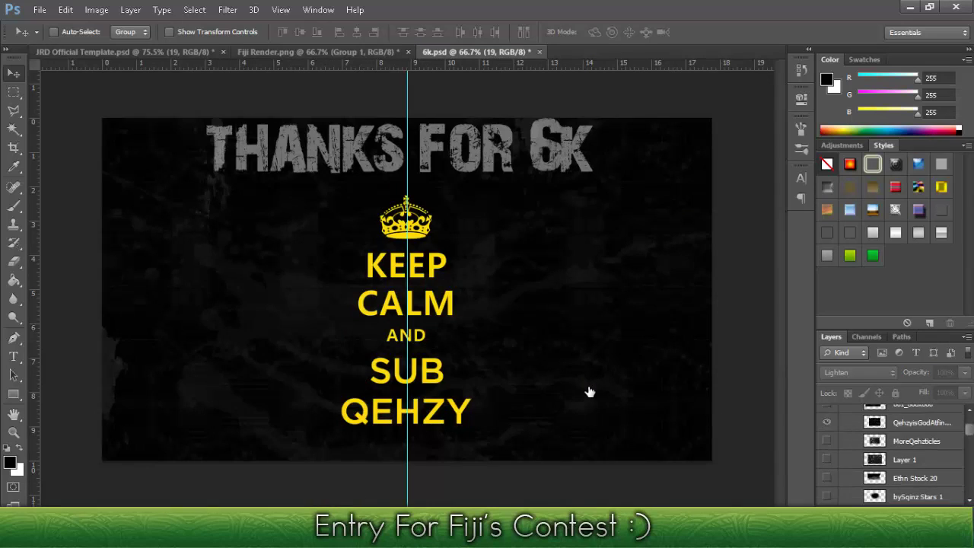
{"action": "right_click", "coordinate": [587, 393]}
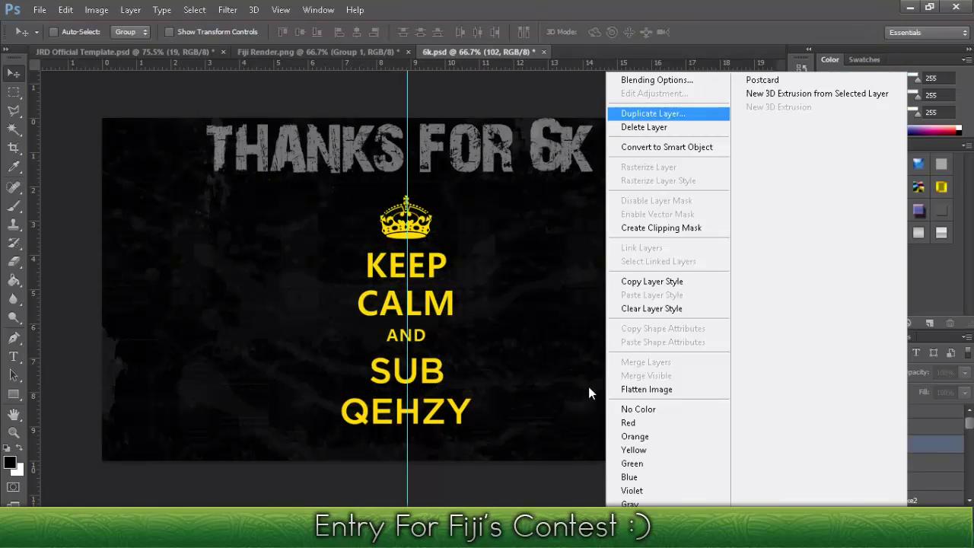
{"action": "key", "text": "Escape"}
{"action": "key", "text": "alt+l"}
{"action": "key", "text": "d"}
{"action": "key", "text": "Return"}
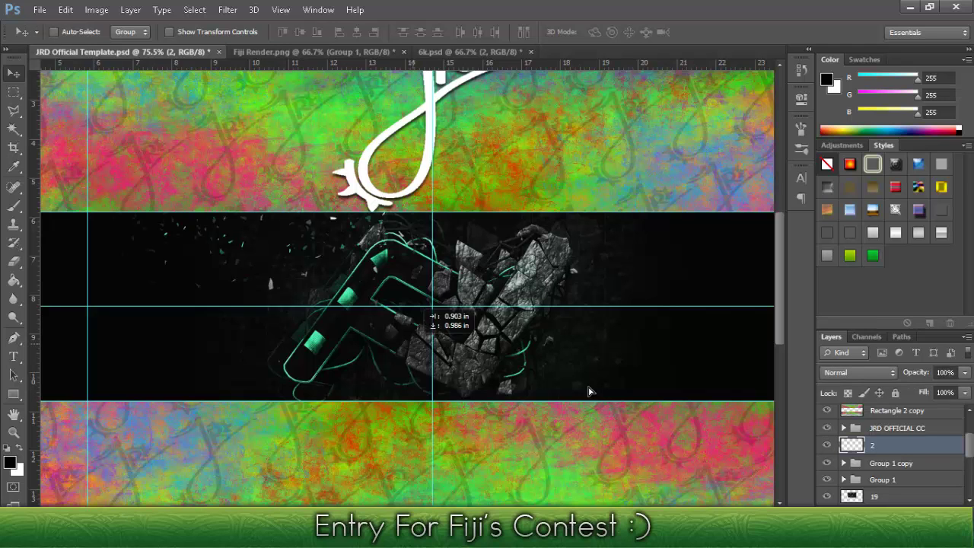
- Place the Ethn Stock 20 layer from 6k.psd over the render at 37% opacity and add a new Overlay layer above it at 0% opacity
{"action": "key", "text": "ctrl+shift+Tab"}
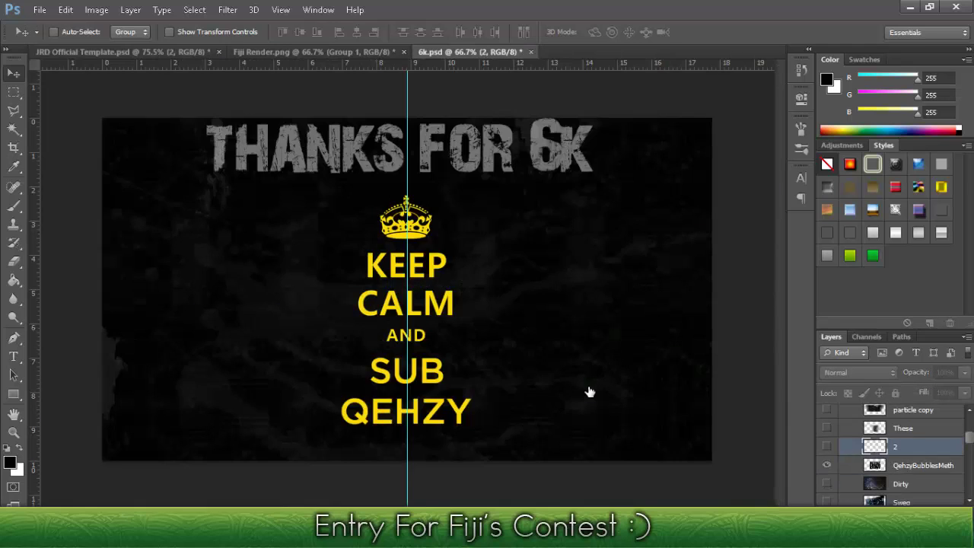
{"action": "key", "text": "alt+comma"}
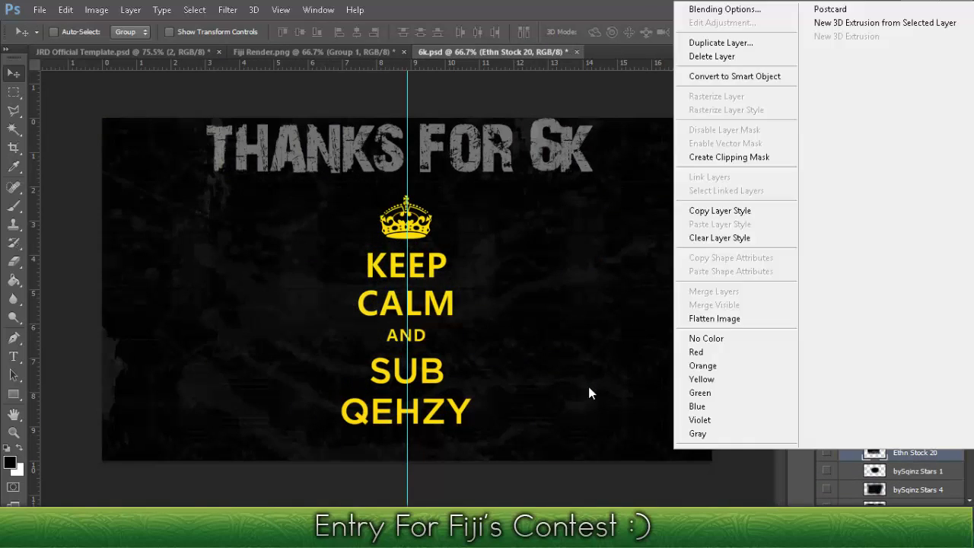
{"action": "key", "text": "alt+l"}
{"action": "key", "text": "d"}
{"action": "key", "text": "Return"}
{"action": "key", "text": "alt+l"}
{"action": "key", "text": "d"}
{"action": "key", "text": "Return"}
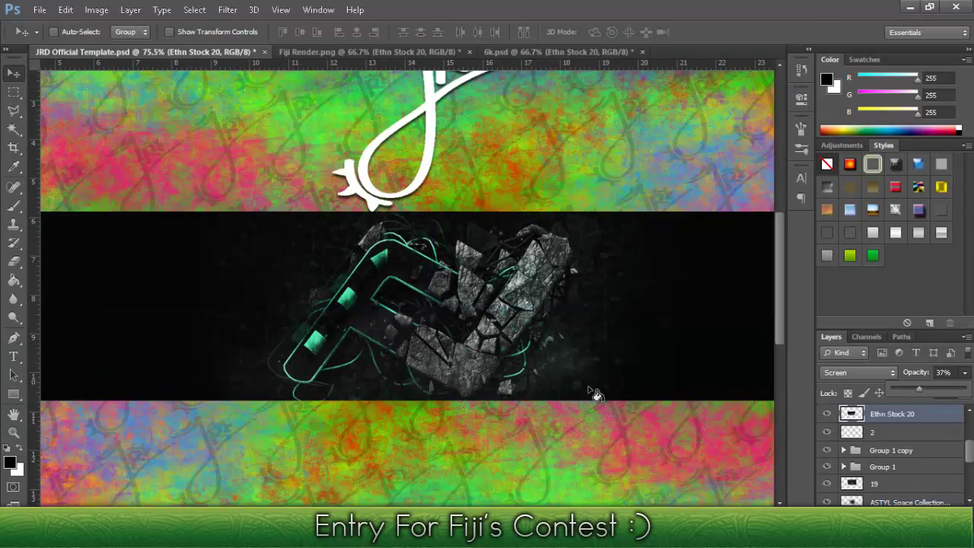
{"action": "key", "text": "ctrl+shift+alt+n"}
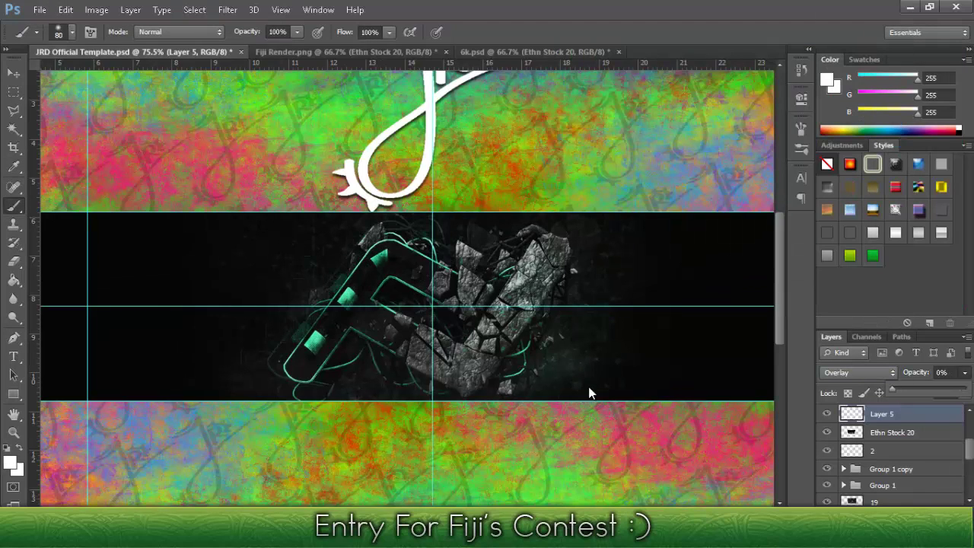
- Try the Union by Qehzy and Yurp by Qehzy layers from 6k.psd as effects behind the render, below Group 1
{"action": "key", "text": "ctrl+shift+Tab"}
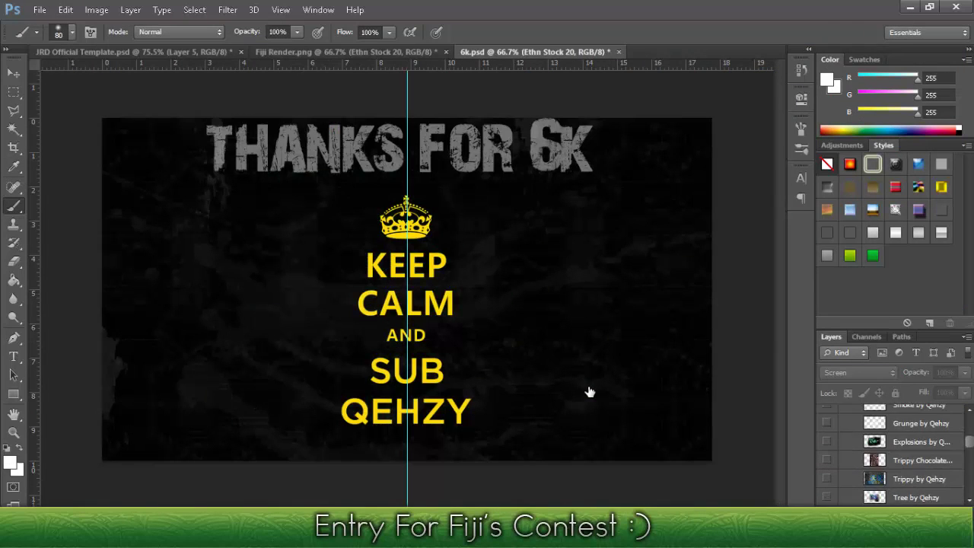
{"action": "key", "text": "alt+l"}
{"action": "key", "text": "d"}
{"action": "key", "text": "Return"}
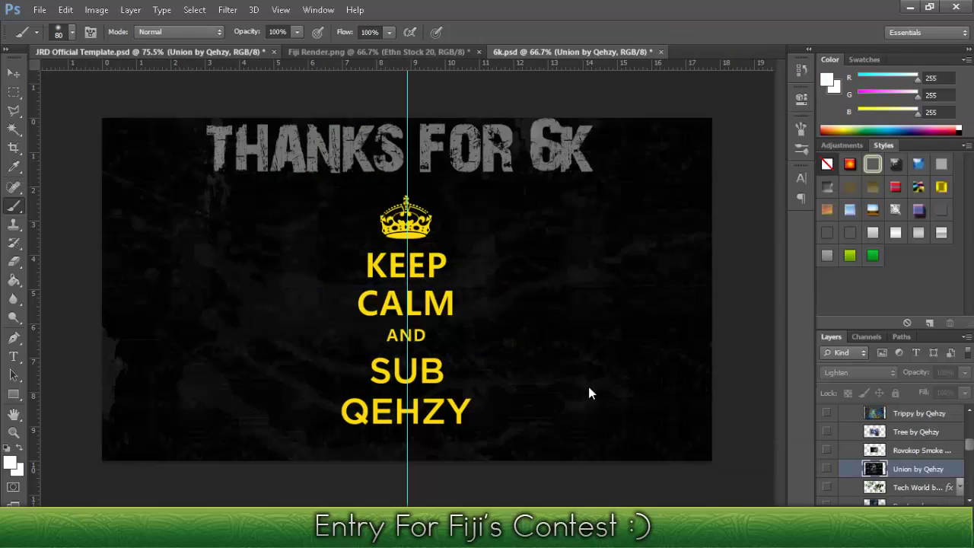
{"action": "key", "text": "ctrl+Tab"}
{"action": "key", "text": "ctrl+comma"}
{"action": "key", "text": "v"}
{"action": "mouse_move", "coordinate": [590, 392]}
{"action": "left_mouse_down"}
{"action": "mouse_move", "coordinate": [603, 391]}
{"action": "mouse_move", "coordinate": [505, 392]}
{"action": "mouse_move", "coordinate": [589, 384]}
{"action": "mouse_move", "coordinate": [589, 394]}
{"action": "left_mouse_up"}
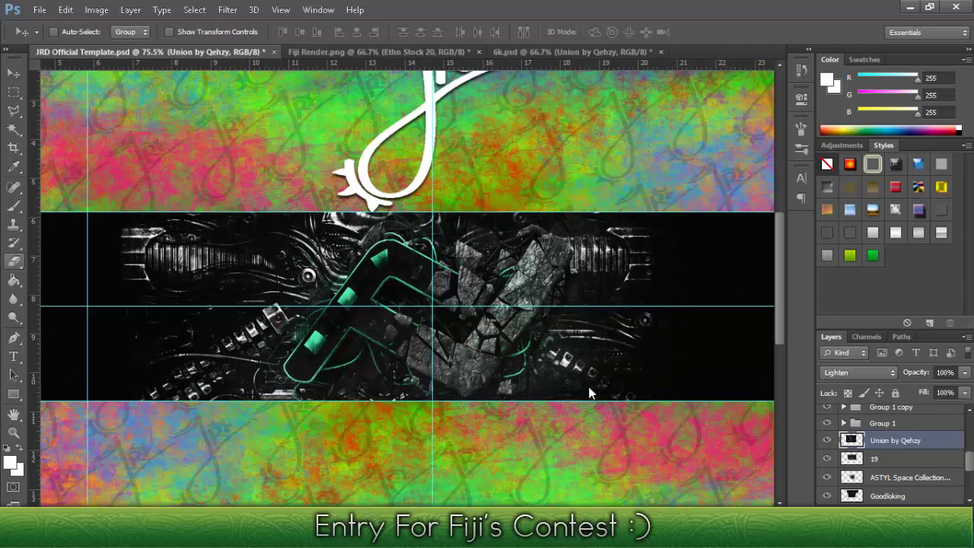
{"action": "key", "text": "e"}
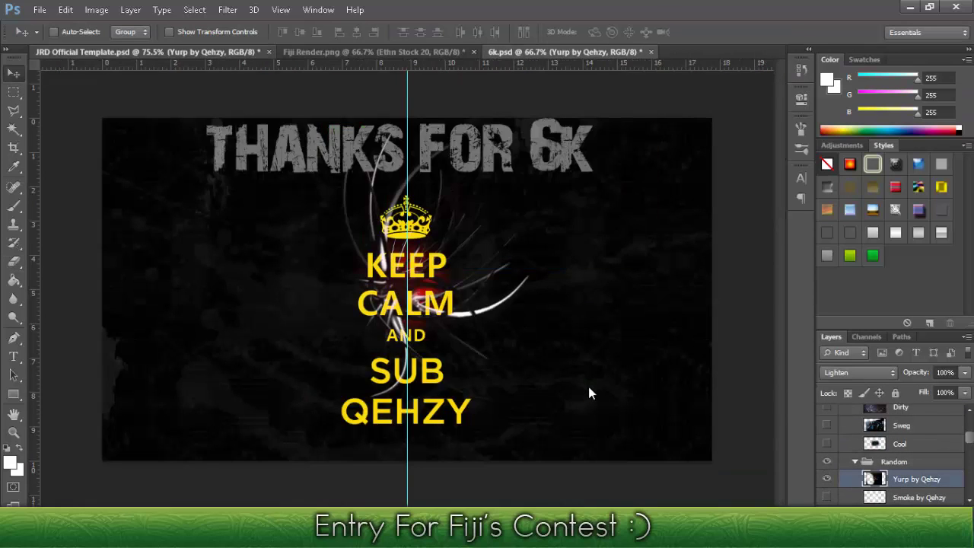
{"action": "key", "text": "ctrl+Tab"}
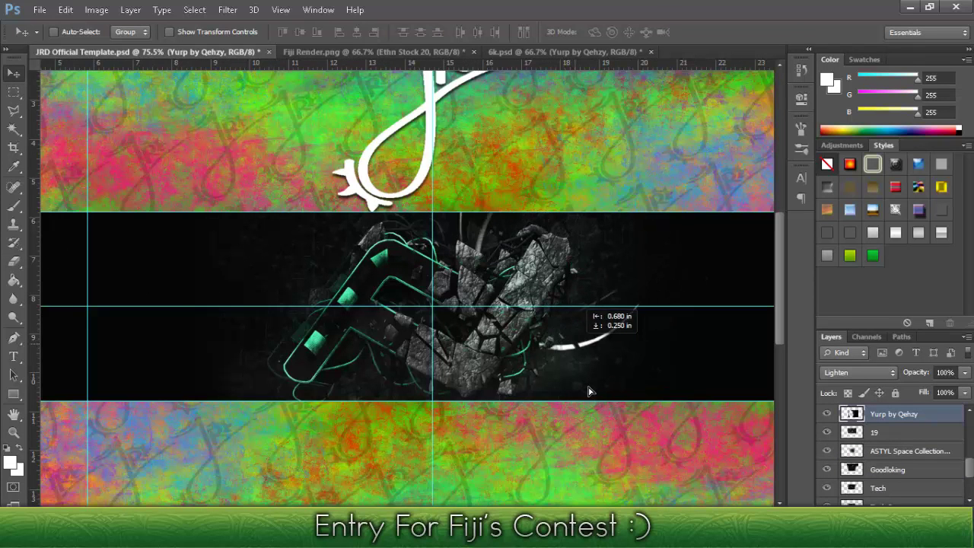
- Duplicate the bySqinz Stars 4 layer from 6k.psd into JRD Official Template.psd, placing it directly above layer 19 at 46% opacity
{"action": "key", "text": "ctrl+shift+Tab"}
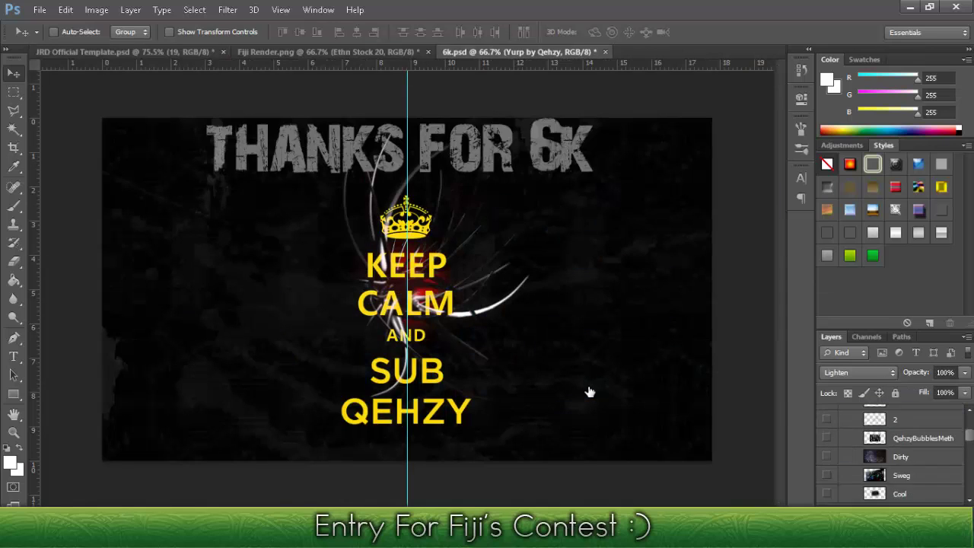
{"action": "key", "text": "alt+l"}
{"action": "key", "text": "d"}
{"action": "key", "text": "Return"}
{"action": "key", "text": "ctrl+Tab"}
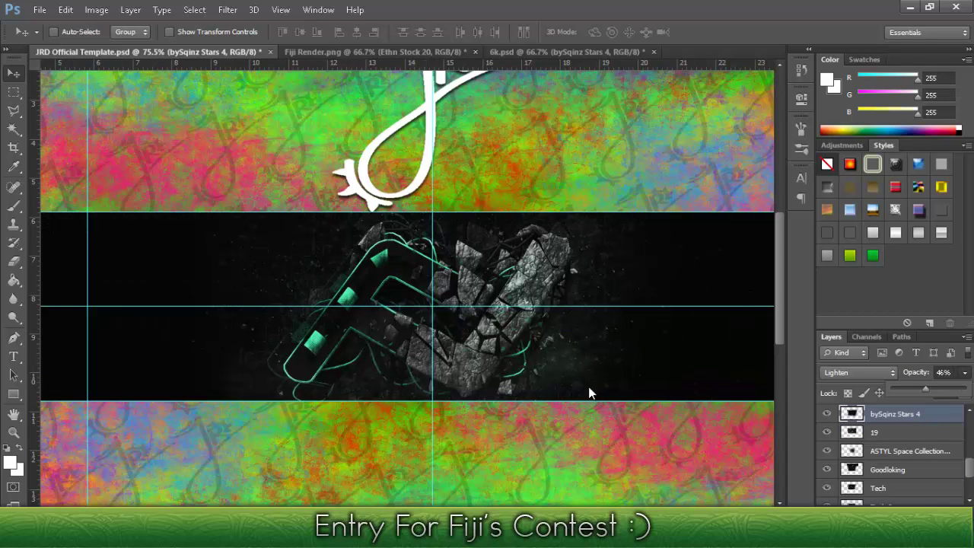
- Duplicate the These layer from 6k.psd into JRD Official Template.psd above Layer 5 and move its particles over the render
{"action": "key", "text": "ctrl+shift+Tab"}
{"action": "key", "text": "alt+l"}
{"action": "key", "text": "d"}
{"action": "key", "text": "Return"}
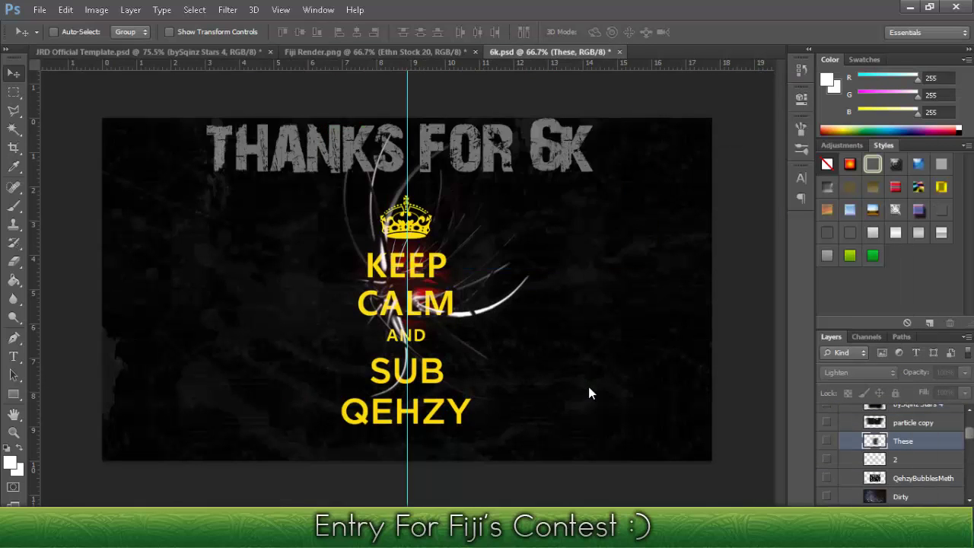
{"action": "key", "text": "ctrl+Tab"}
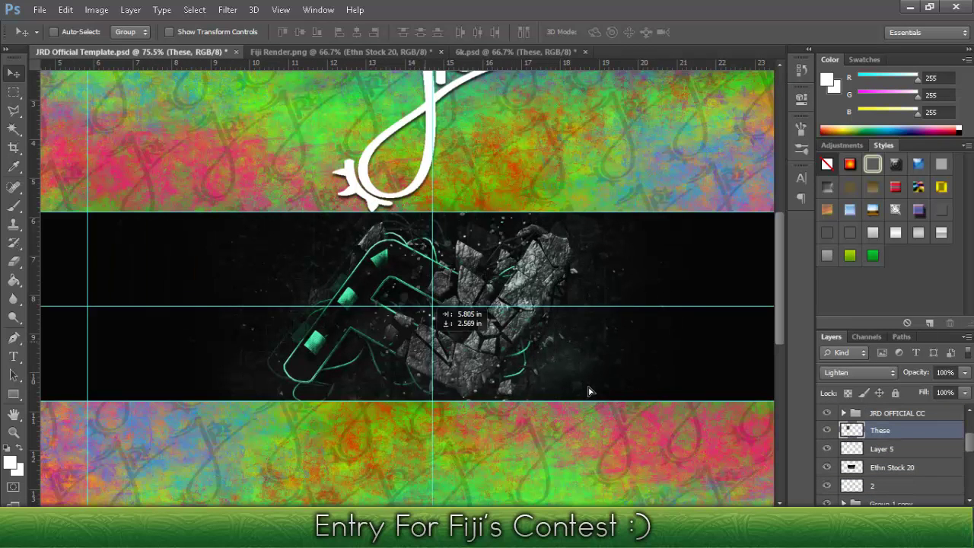
- Duplicate the 001_800x600 layer from 6k.psd into JRD Official Template.psd
{"action": "key", "text": "ctrl+shift+Tab"}
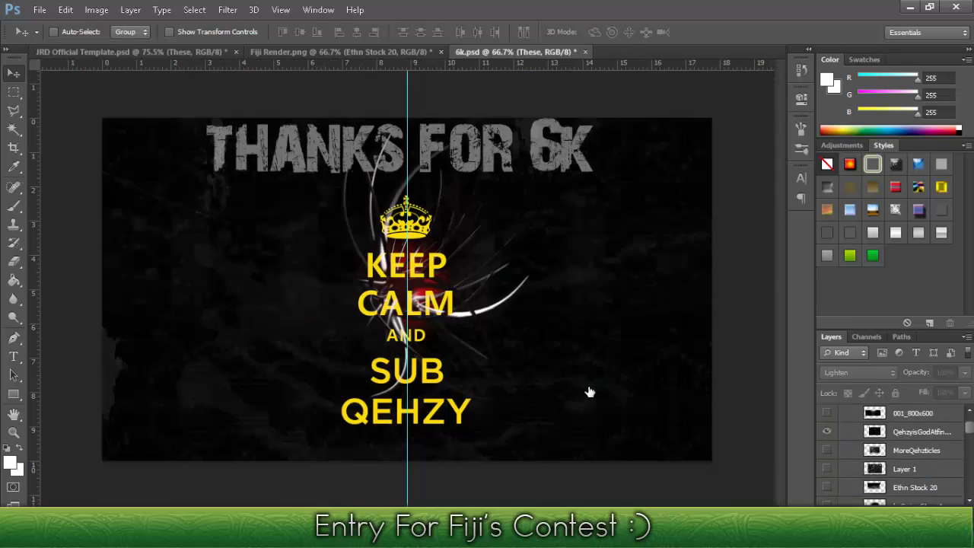
{"action": "right_click", "coordinate": [588, 392]}
{"action": "key", "text": "d"}
{"action": "key", "text": "Tab"}
{"action": "key", "text": "alt+Down"}
{"action": "key", "text": "End"}
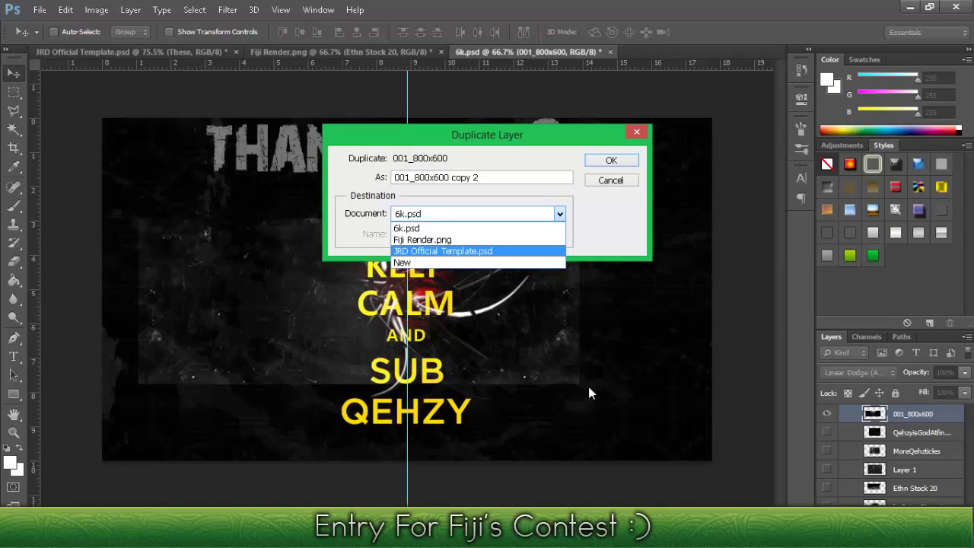
{"action": "key", "text": "Return"}
{"action": "key", "text": "Return"}
- Position the 001_800x600 layer across the render in the template, set its opacity to 30% and activate the Eraser tool
{"action": "key", "text": "ctrl+Tab"}
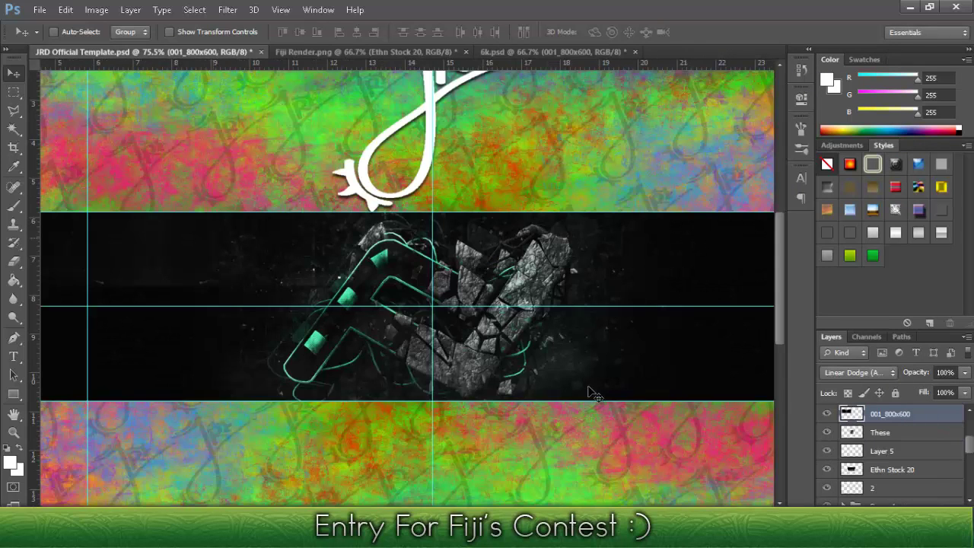
{"action": "key", "text": "3"}
{"action": "key", "text": "e"}
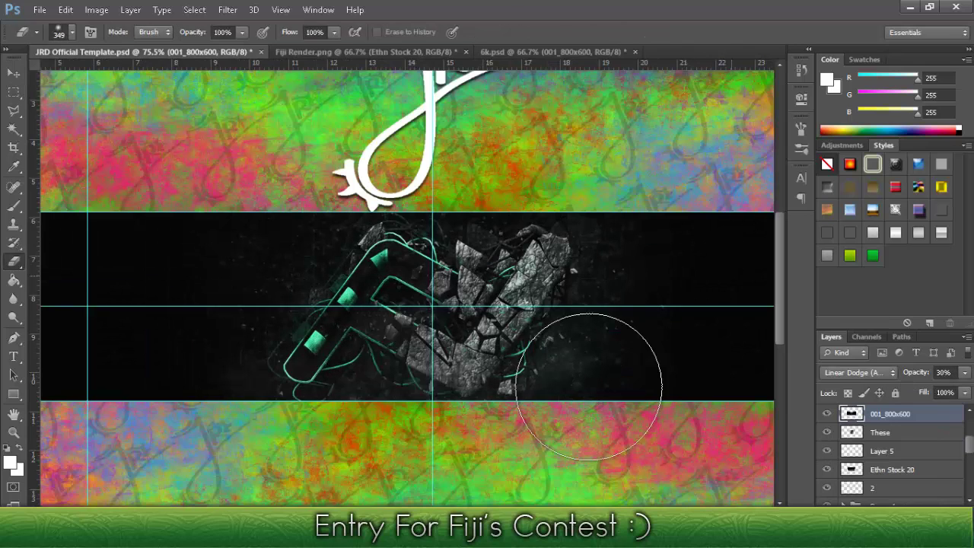
- Adjust the colour layers in the JRD OFFICIAL CC group, with a Gradient Map in Hue blend mode at its top
{"action": "key", "text": "v"}
{"action": "key", "text": "alt+bracketright"}
{"action": "key", "text": "alt+bracketright"}
{"action": "key", "text": "alt+bracketright"}
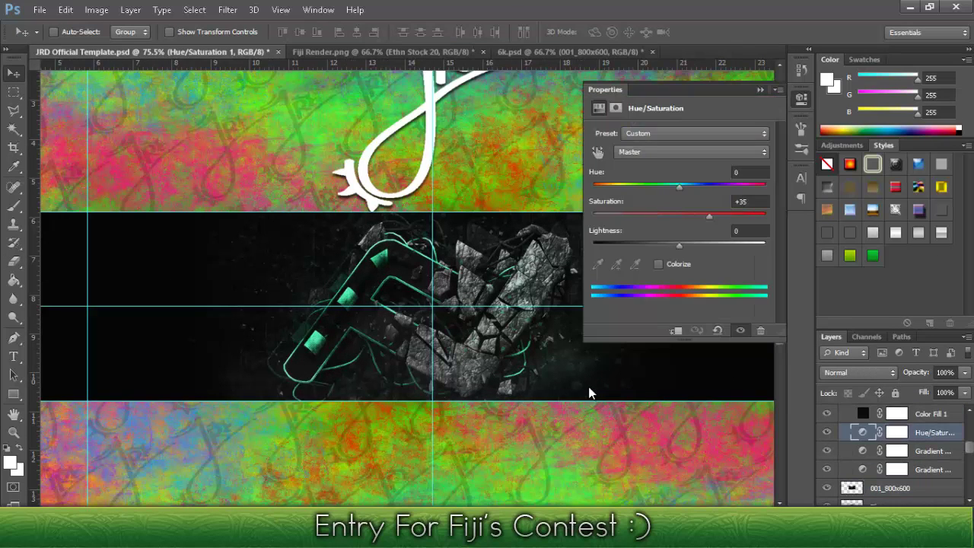
{"action": "key", "text": "alt+bracketright"}
{"action": "key", "text": "Return"}
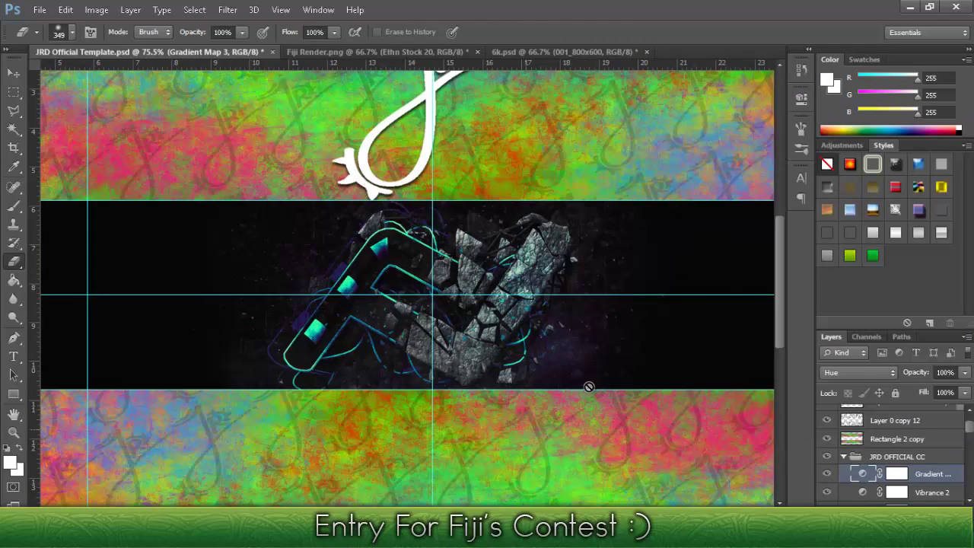
- Erase the top Gradient Map's mask over the render's left letter and select the Vibrance 2 layer mask
{"action": "key", "text": "ctrl+backslash"}
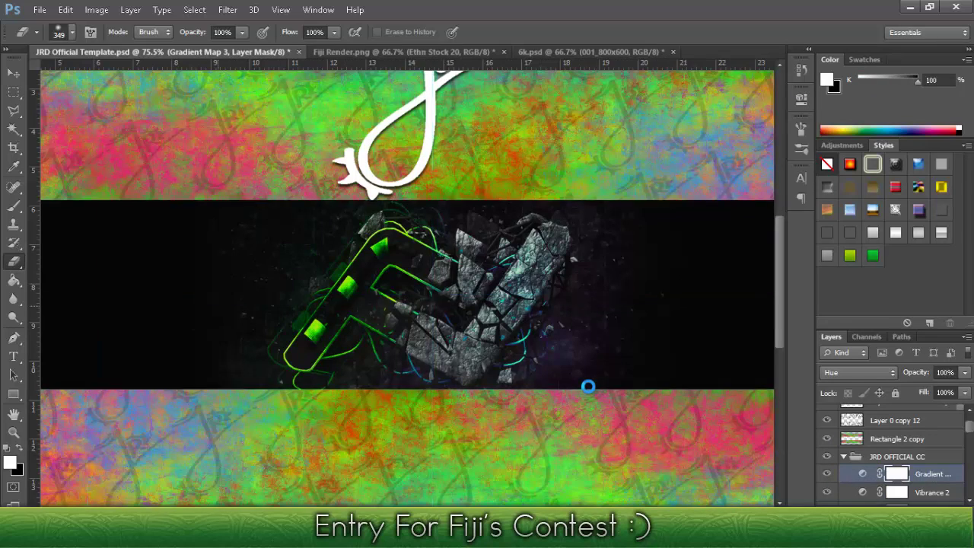
{"action": "key", "text": "v"}
{"action": "scroll", "coordinate": [588, 389], "scroll_direction": "down", "scroll_amount": 1}
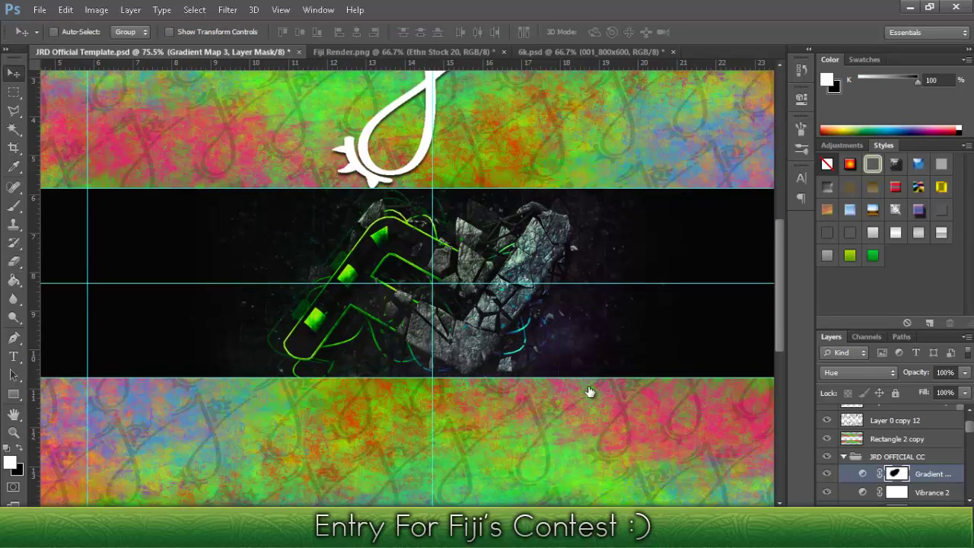
{"action": "key", "text": "alt+bracketleft"}
{"action": "key", "text": "z"}
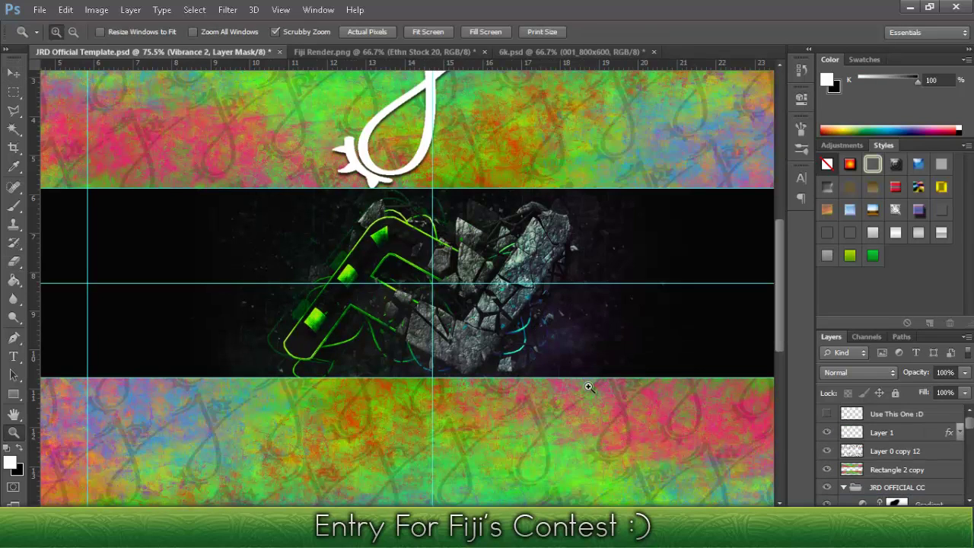
- Save the banner for web, bring it back as a flattened layer and apply a 49-pixel Motion Blur at 0° to its copy
{"action": "scroll", "coordinate": [588, 387], "scroll_direction": "up", "scroll_amount": 2}
{"action": "key", "text": "v"}
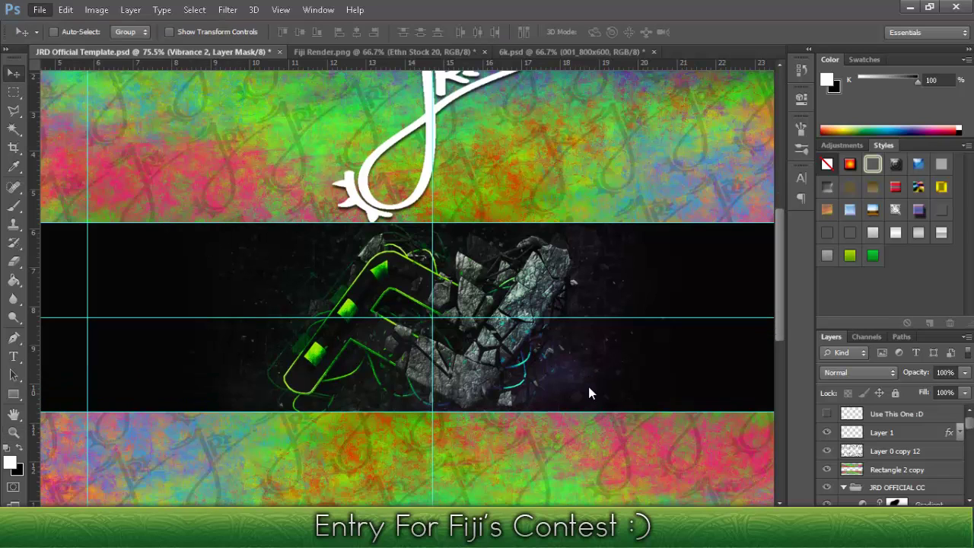
{"action": "key", "text": "ctrl+alt+shift+s"}
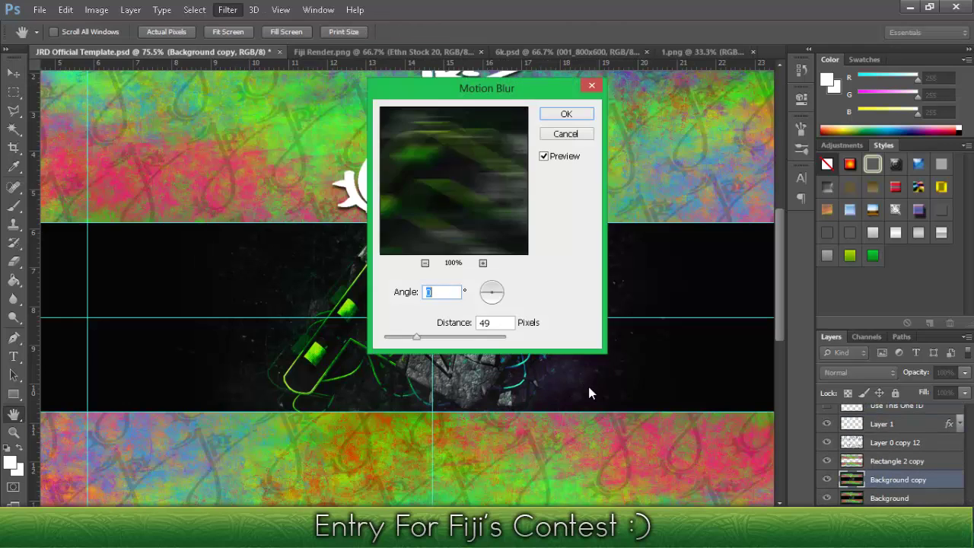
{"action": "key", "text": "Return"}
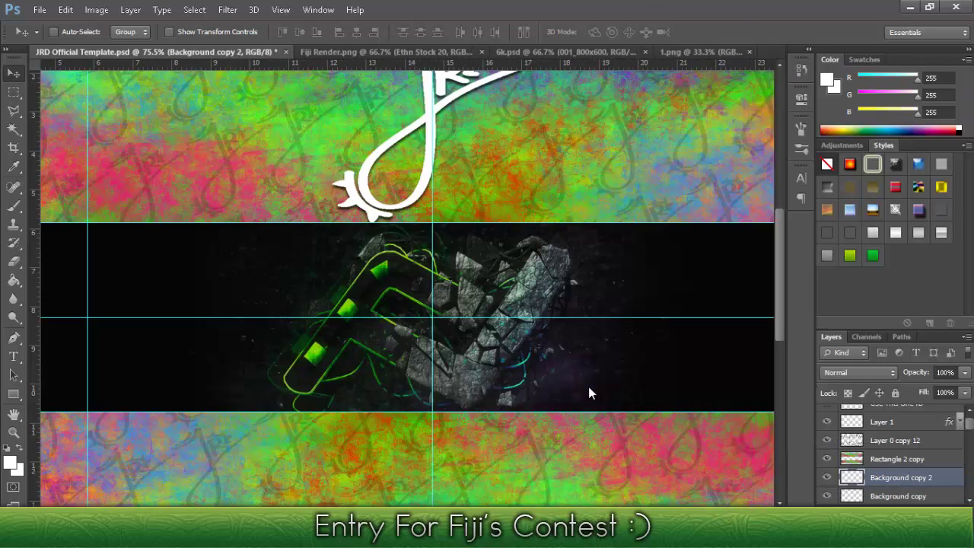
- Apply a spin-style Radial Blur to the Background copy 2 layer and erase its centre over the render
{"action": "key", "text": "ctrl+alt+f"}
{"action": "key", "text": "Return"}
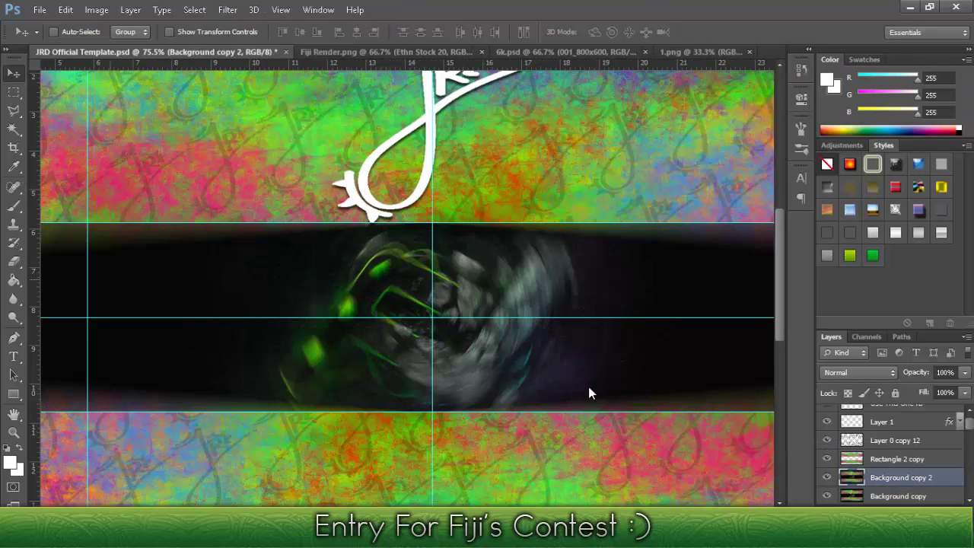
{"action": "key", "text": "e"}
{"action": "key", "text": "ctrl+z"}
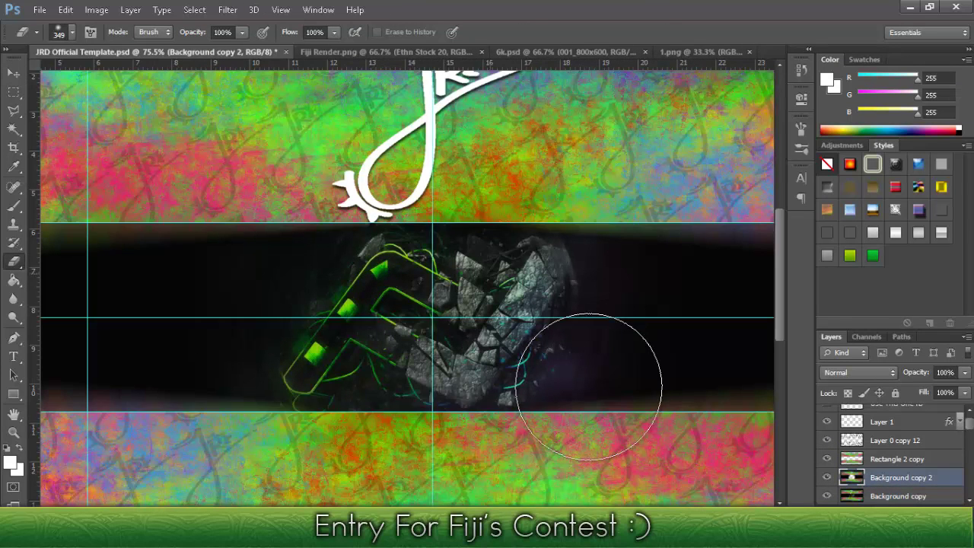
- Add another copy of the banner above the spin-blurred layer and set its opacity to 16%
{"action": "key", "text": "v"}
{"action": "key", "text": "ctrl+j"}
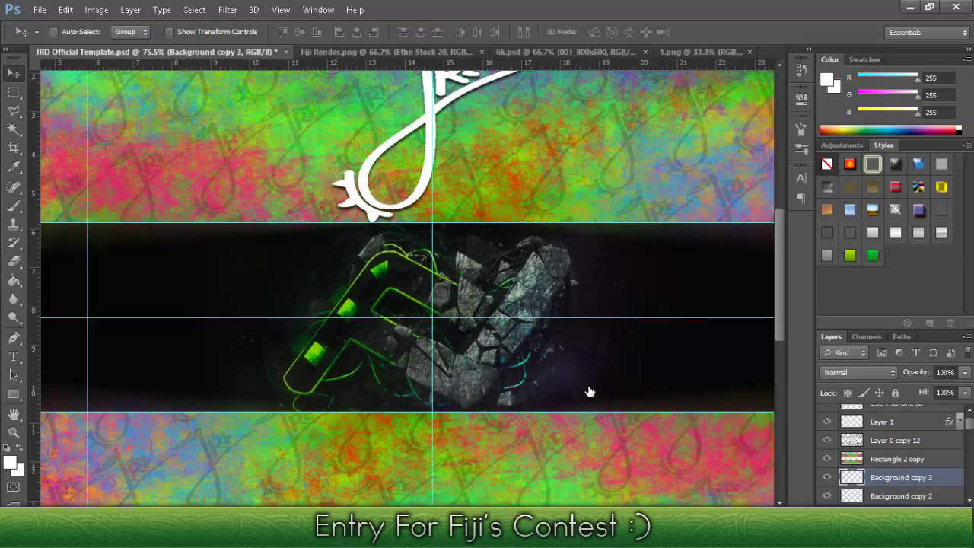
{"action": "key", "text": "alt+t"}
{"action": "key", "text": "Escape"}
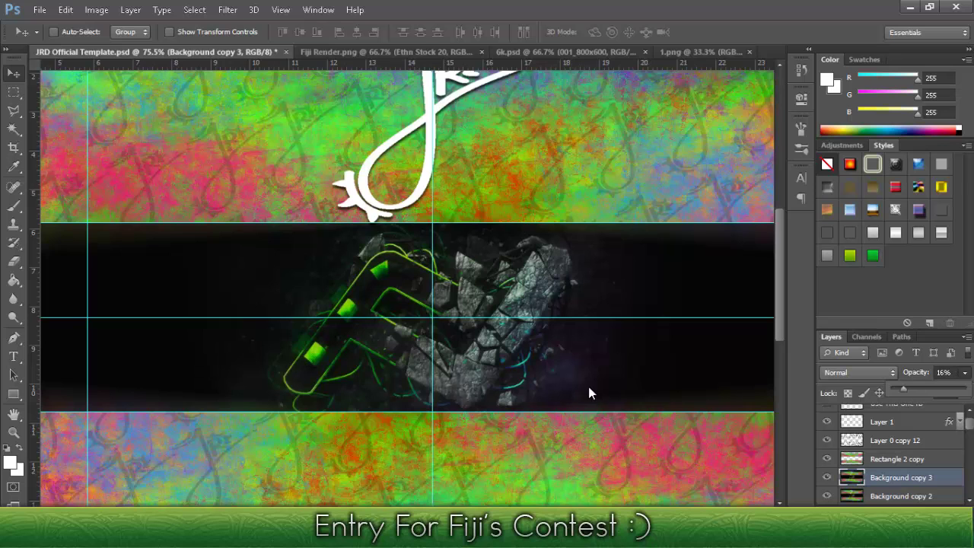
- Add a black-filled vignette layer above the banner copies, erased at its centre over the render, at 29% opacity
{"action": "scroll", "coordinate": [589, 393], "scroll_direction": "right", "scroll_amount": 1}
{"action": "key", "text": "ctrl+shift+alt+n"}
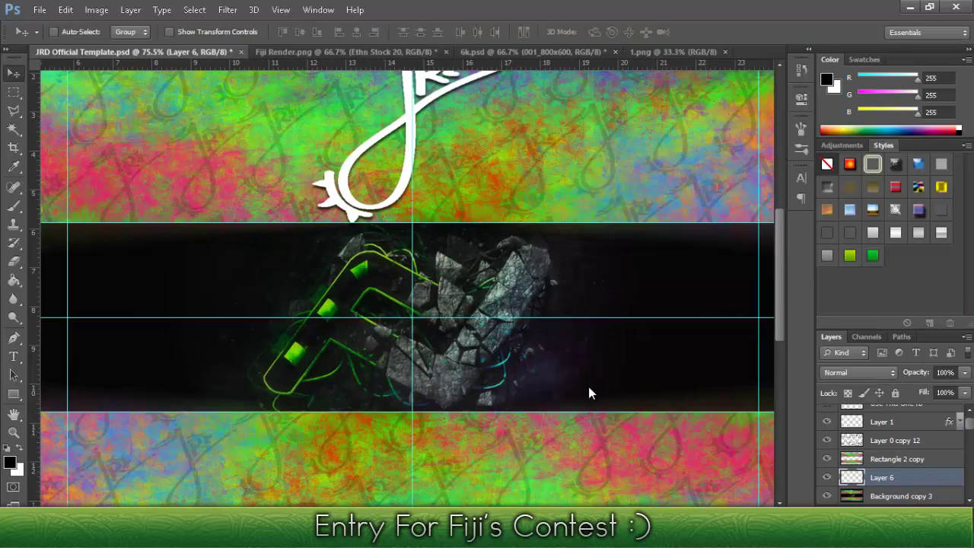
{"action": "key", "text": "g"}
{"action": "left_click", "coordinate": [590, 394]}
{"action": "key", "text": "e"}
{"action": "left_click_drag", "start_coordinate": [589, 387], "coordinate": [589, 391]}
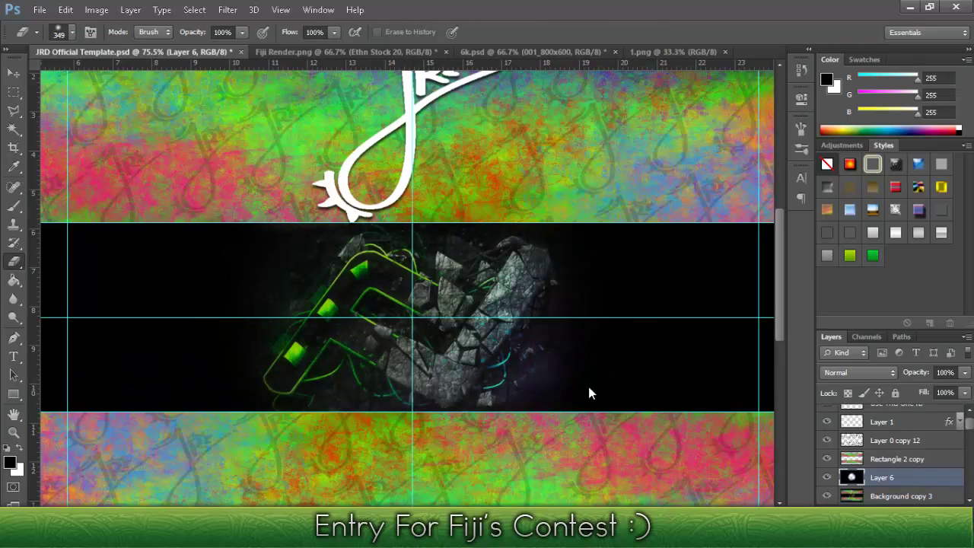
{"action": "key", "text": "4"}
{"action": "key", "text": "3"}
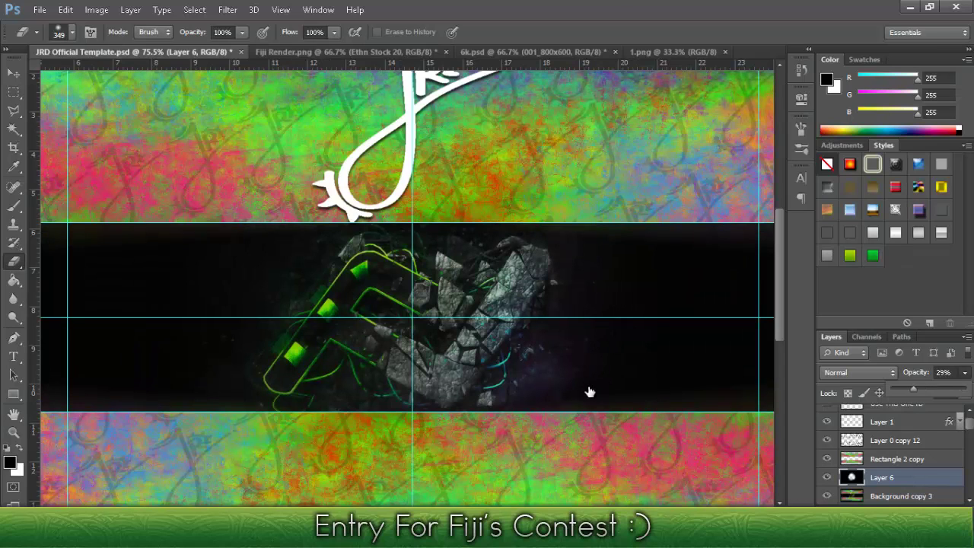
- Show the Use This One :D signature layer, scale it down near the render's lower-right edge and set its opacity to 14%
{"action": "key", "text": "alt+period"}
{"action": "key", "text": "ctrl+t"}
{"action": "left_click_drag", "start_coordinate": [407, 145], "coordinate": [590, 386]}
{"action": "key", "text": "Return"}
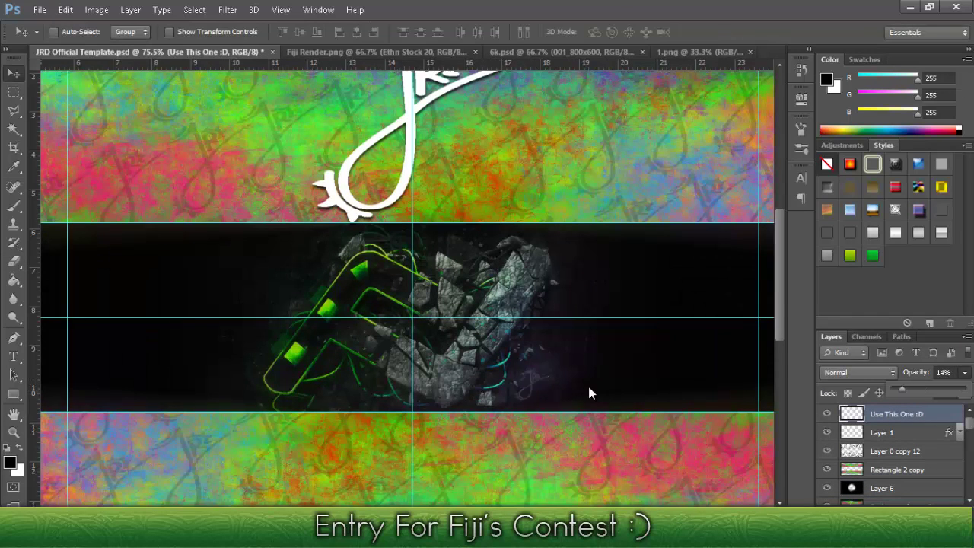